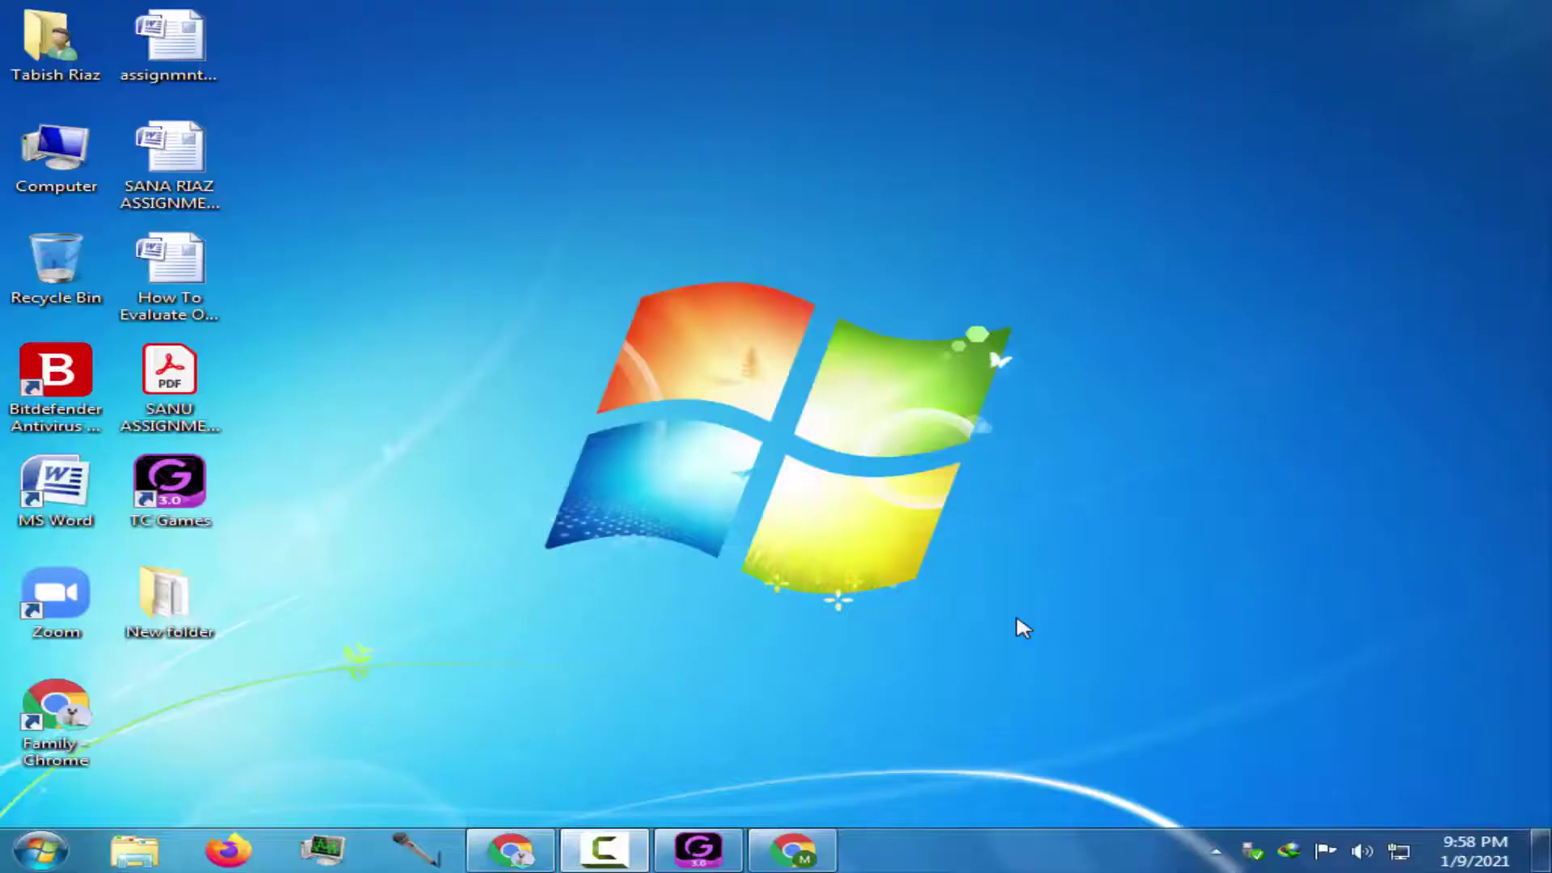
- Switch to TC Games in a maximized window and open the game's settings
left_click(696, 851)
left_click(1448, 27)
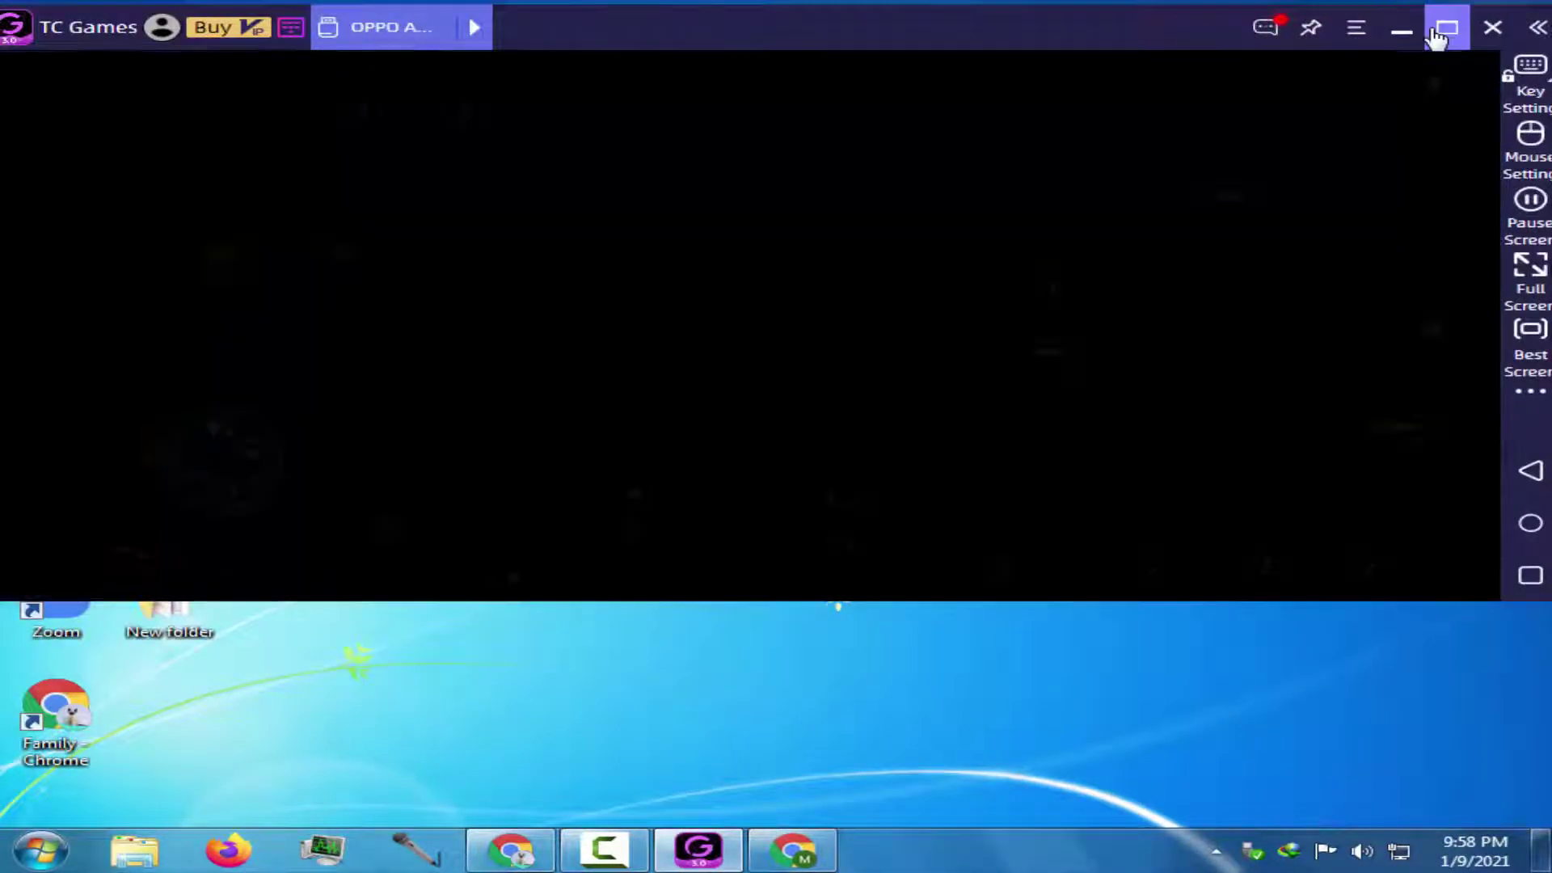
left_click(1397, 671)
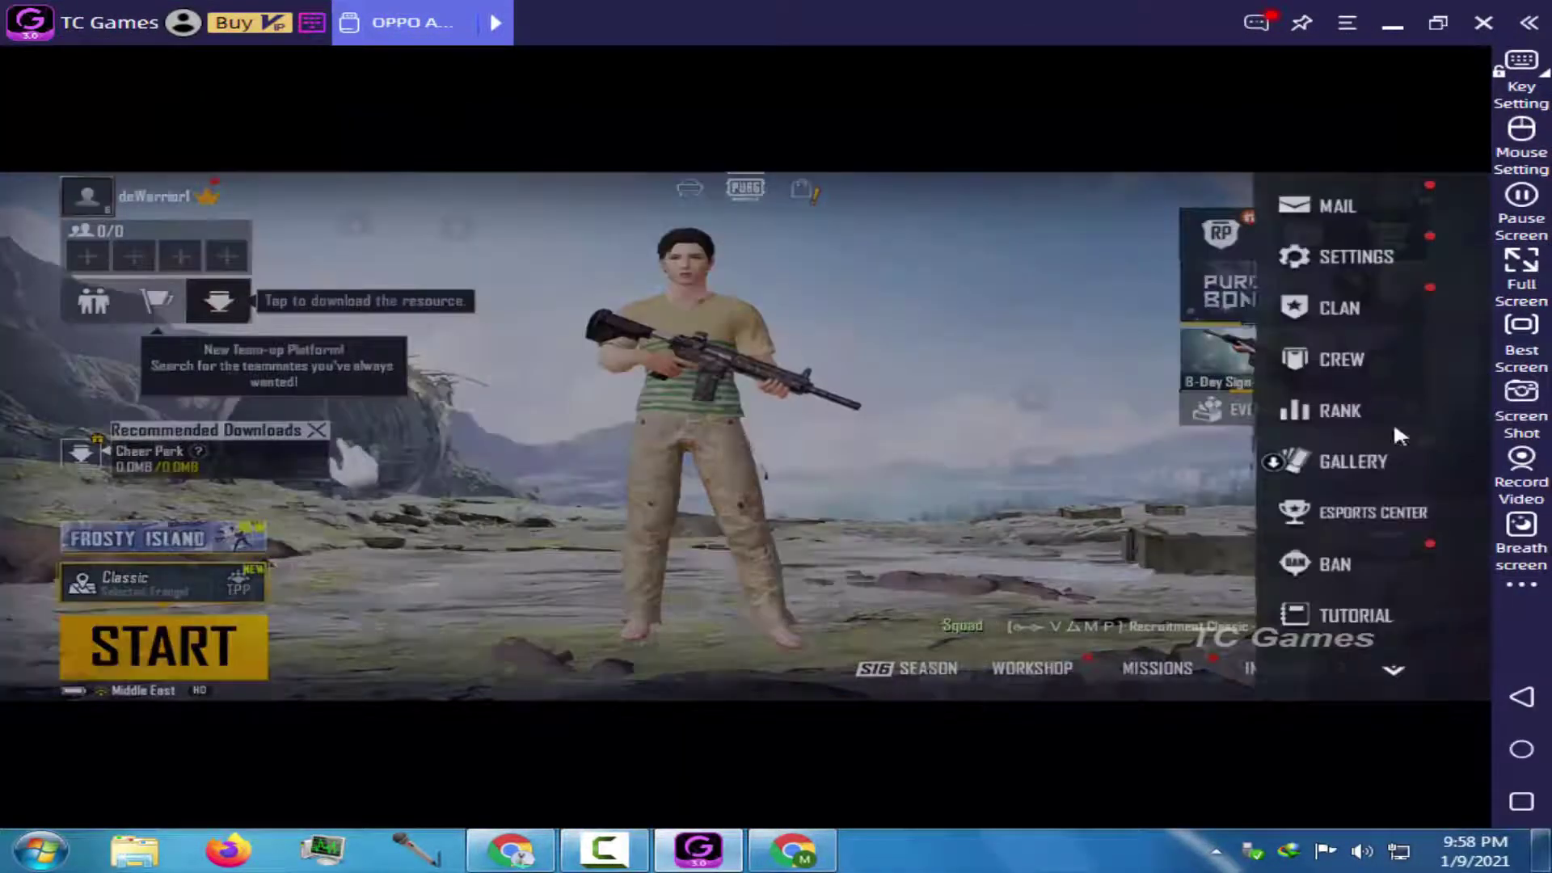
left_click(1359, 259)
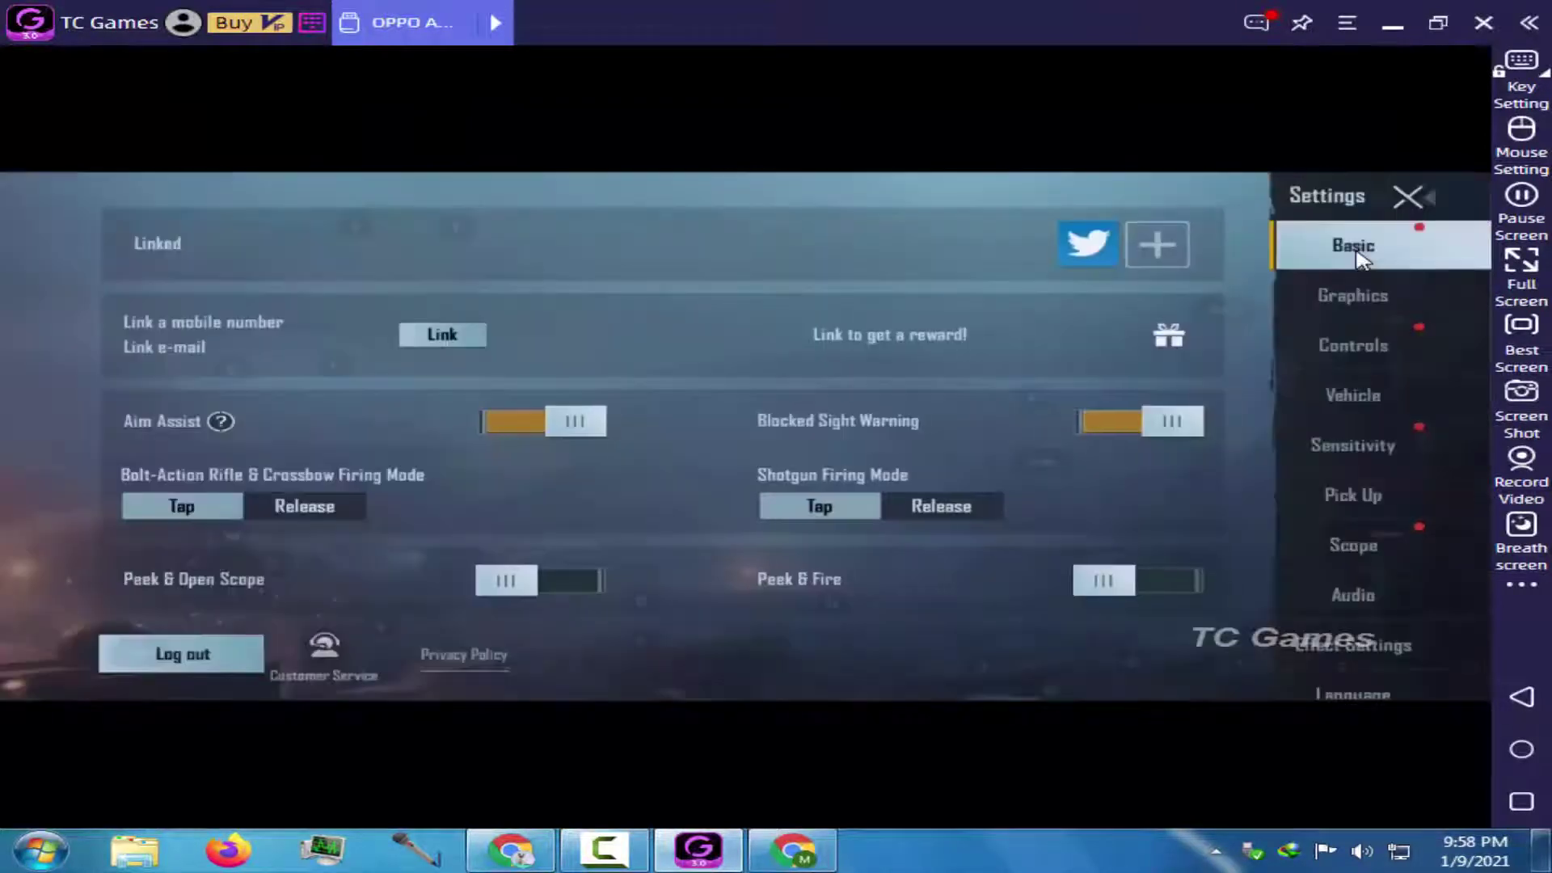
- Open the customization of the first Classic control layout and reset the layout
left_click(1371, 341)
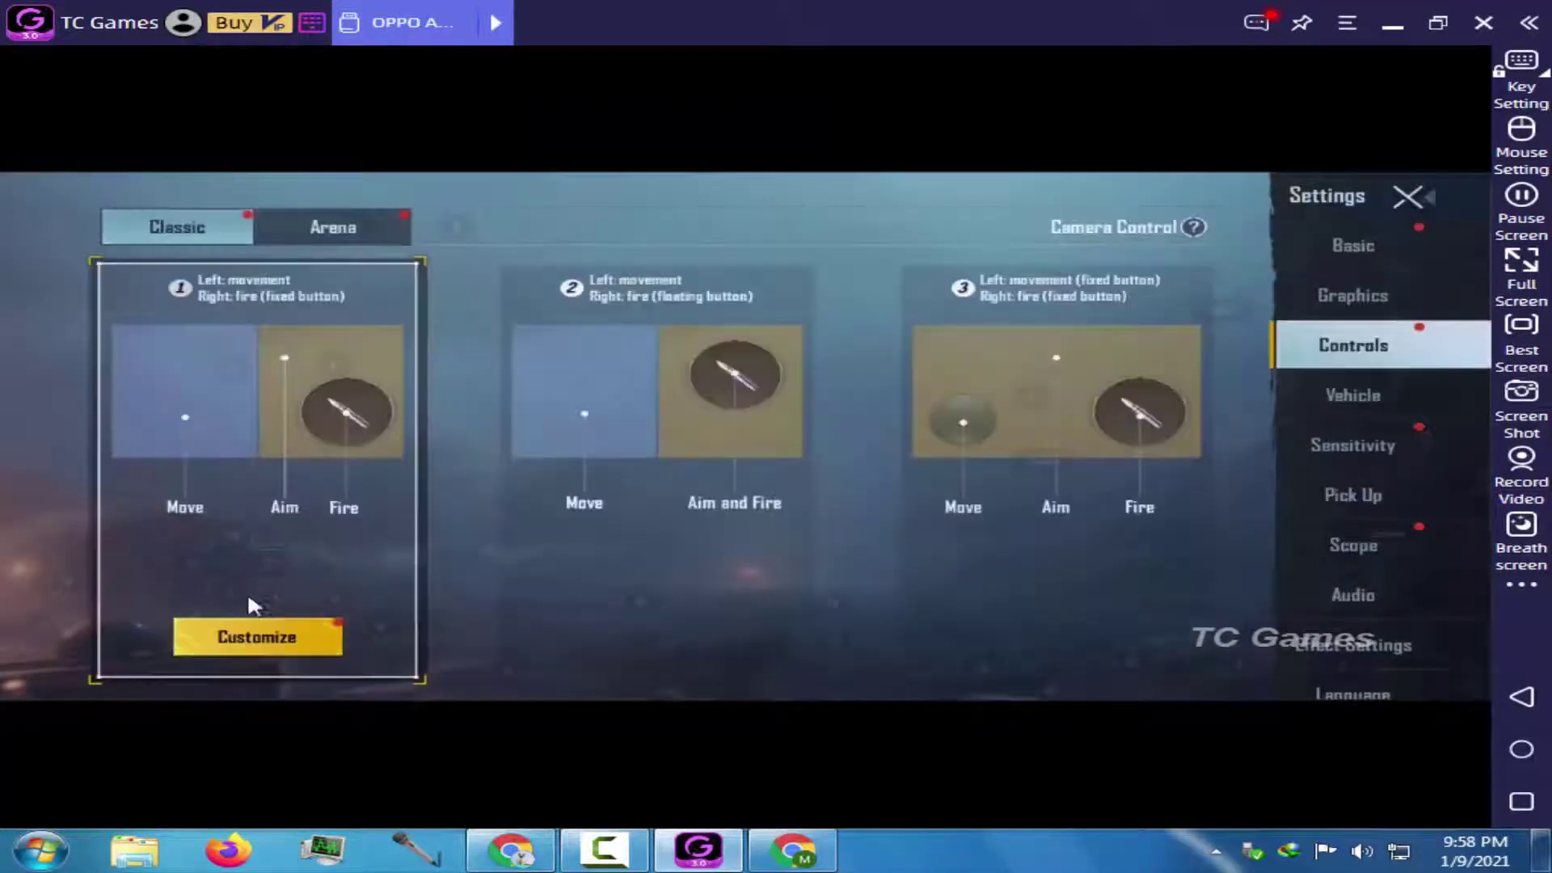
left_click(235, 639)
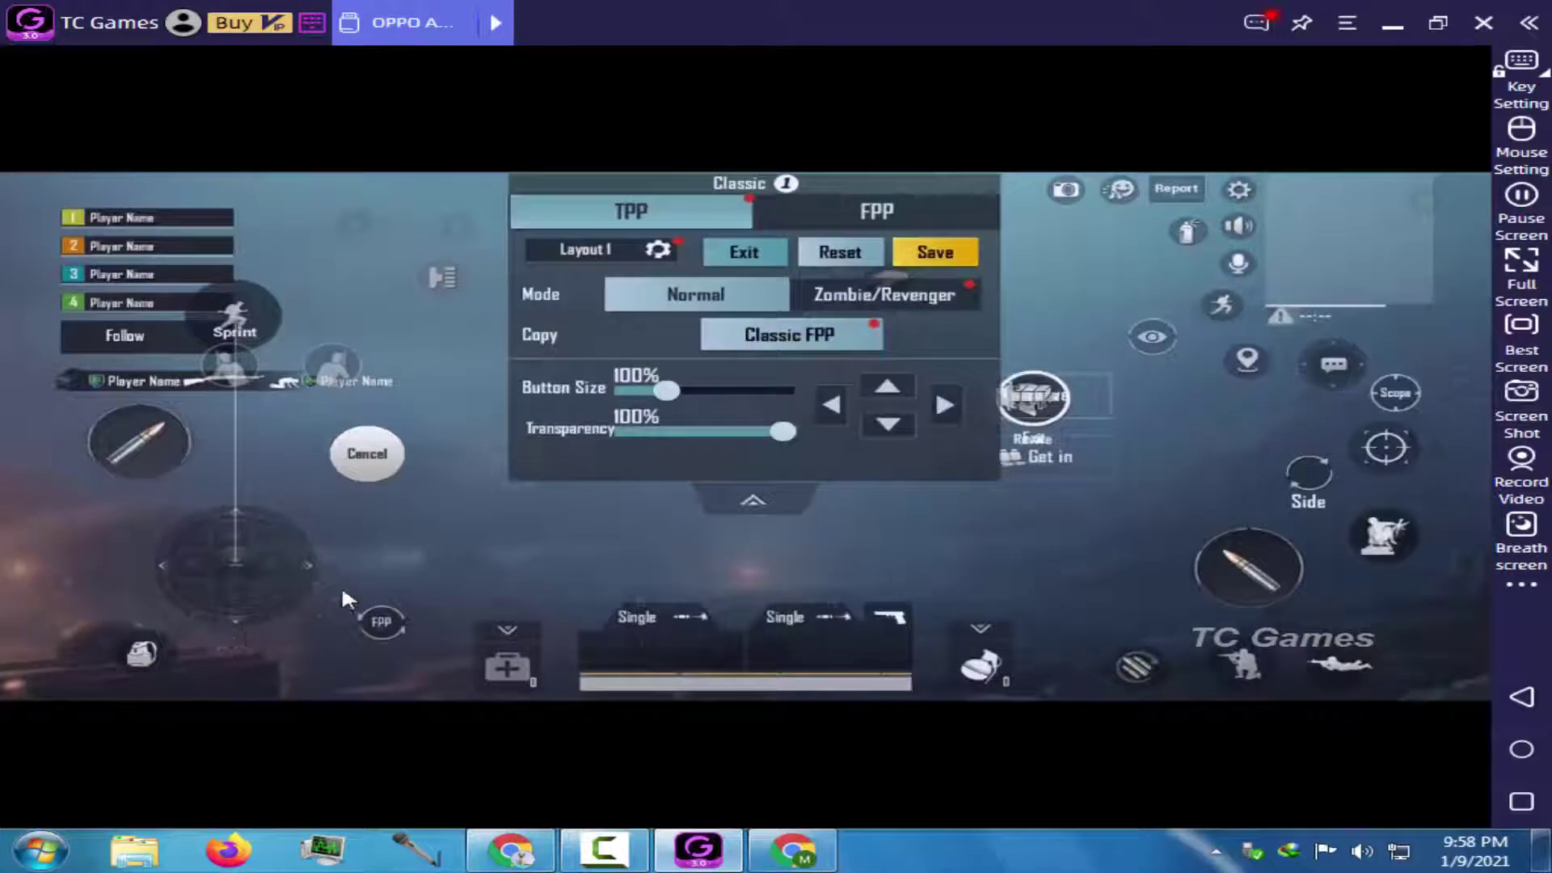
left_click(841, 252)
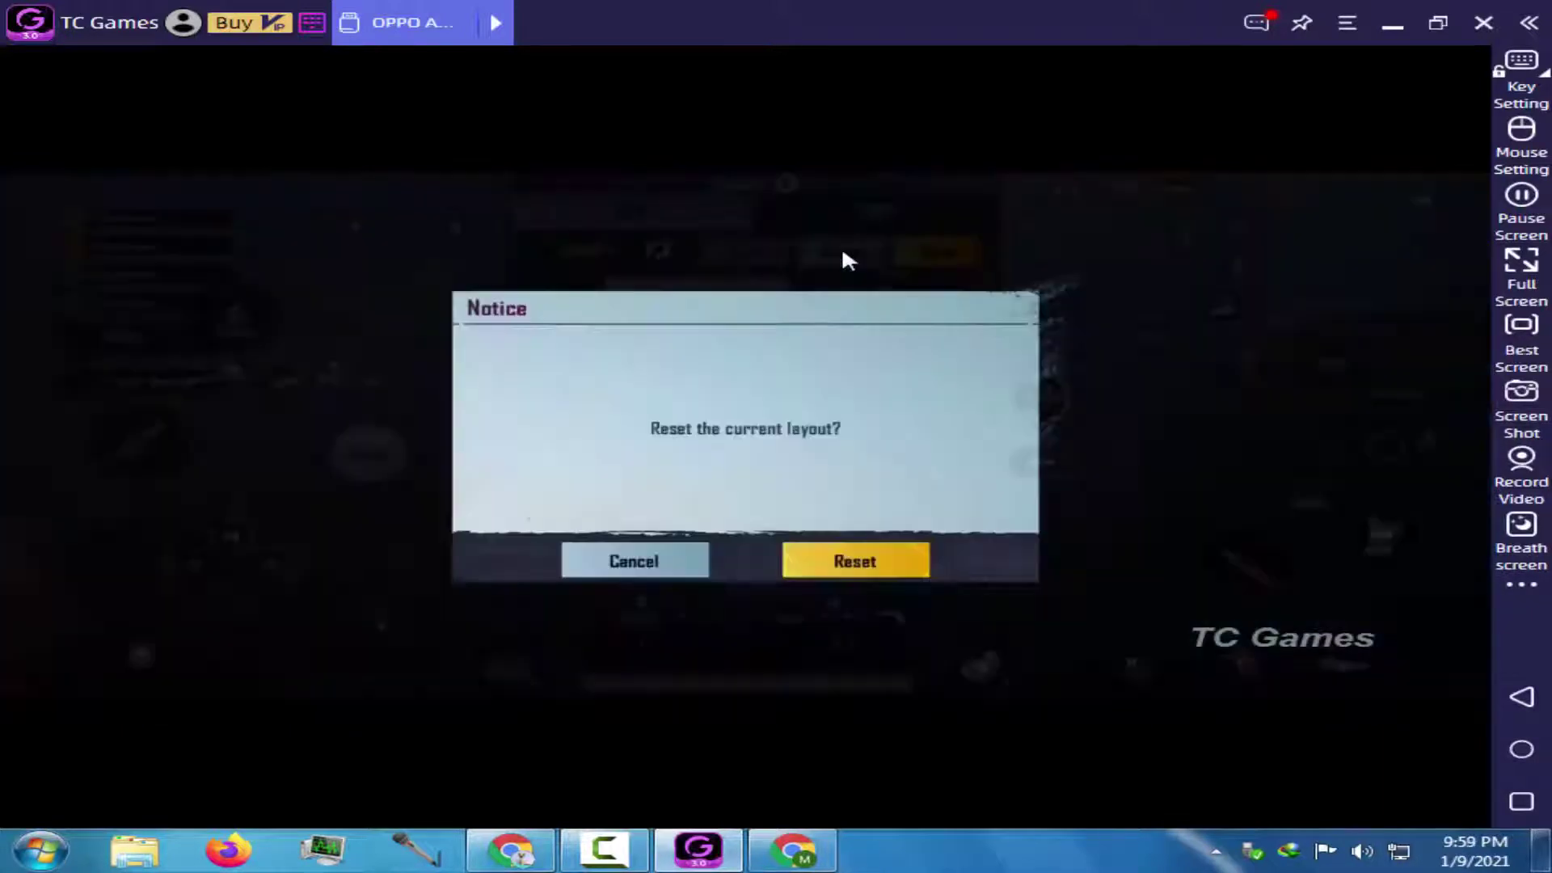
left_click(849, 558)
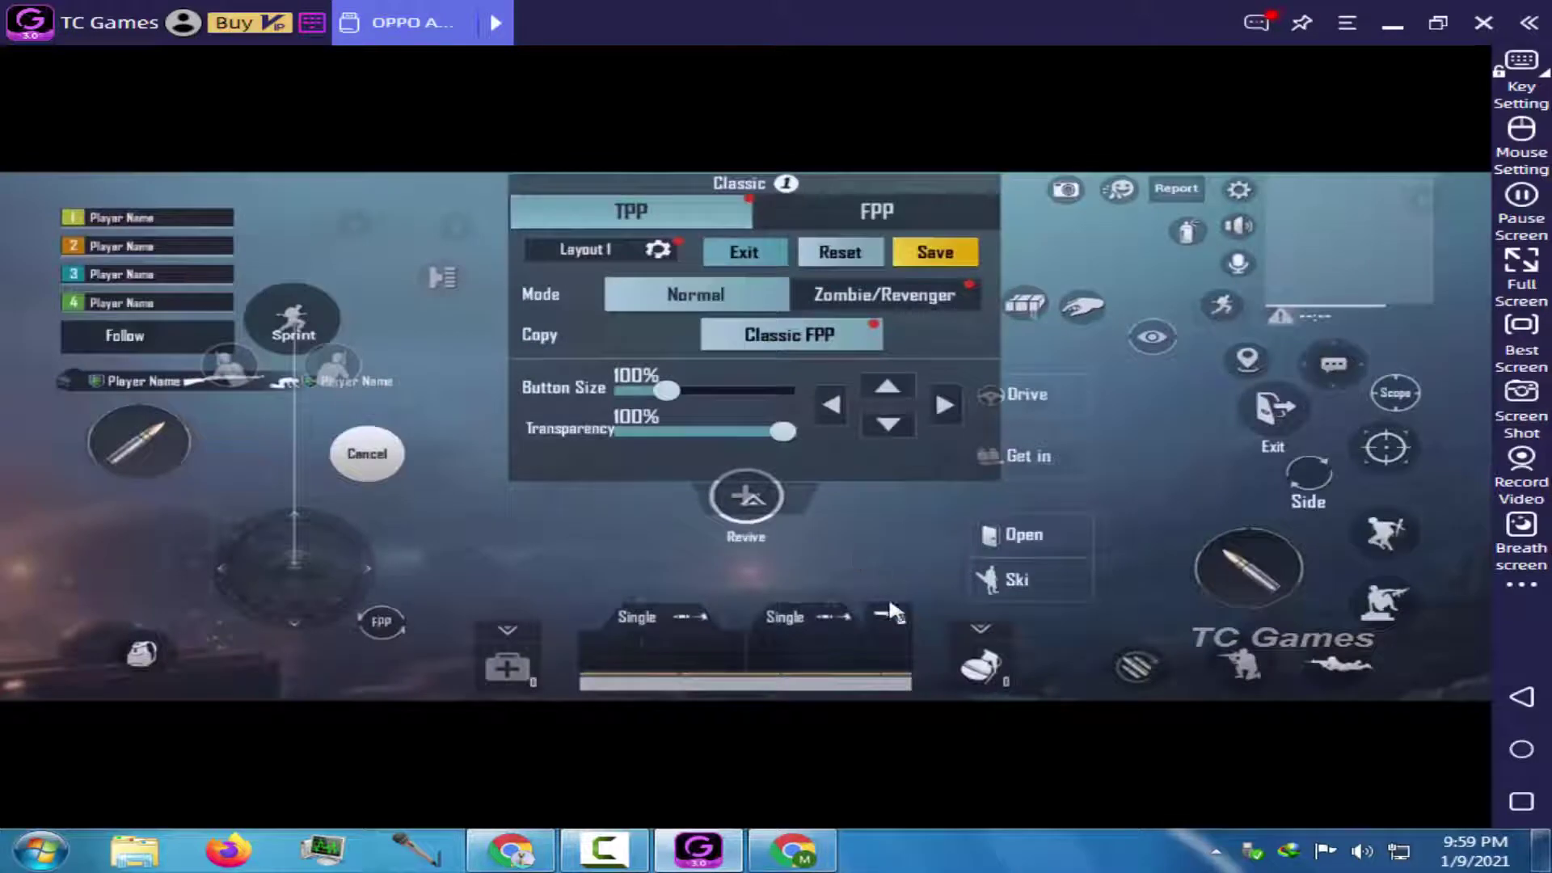
- Move the Open, Ski and Revive buttons on top of the Drive button in the layout
left_click(1075, 453)
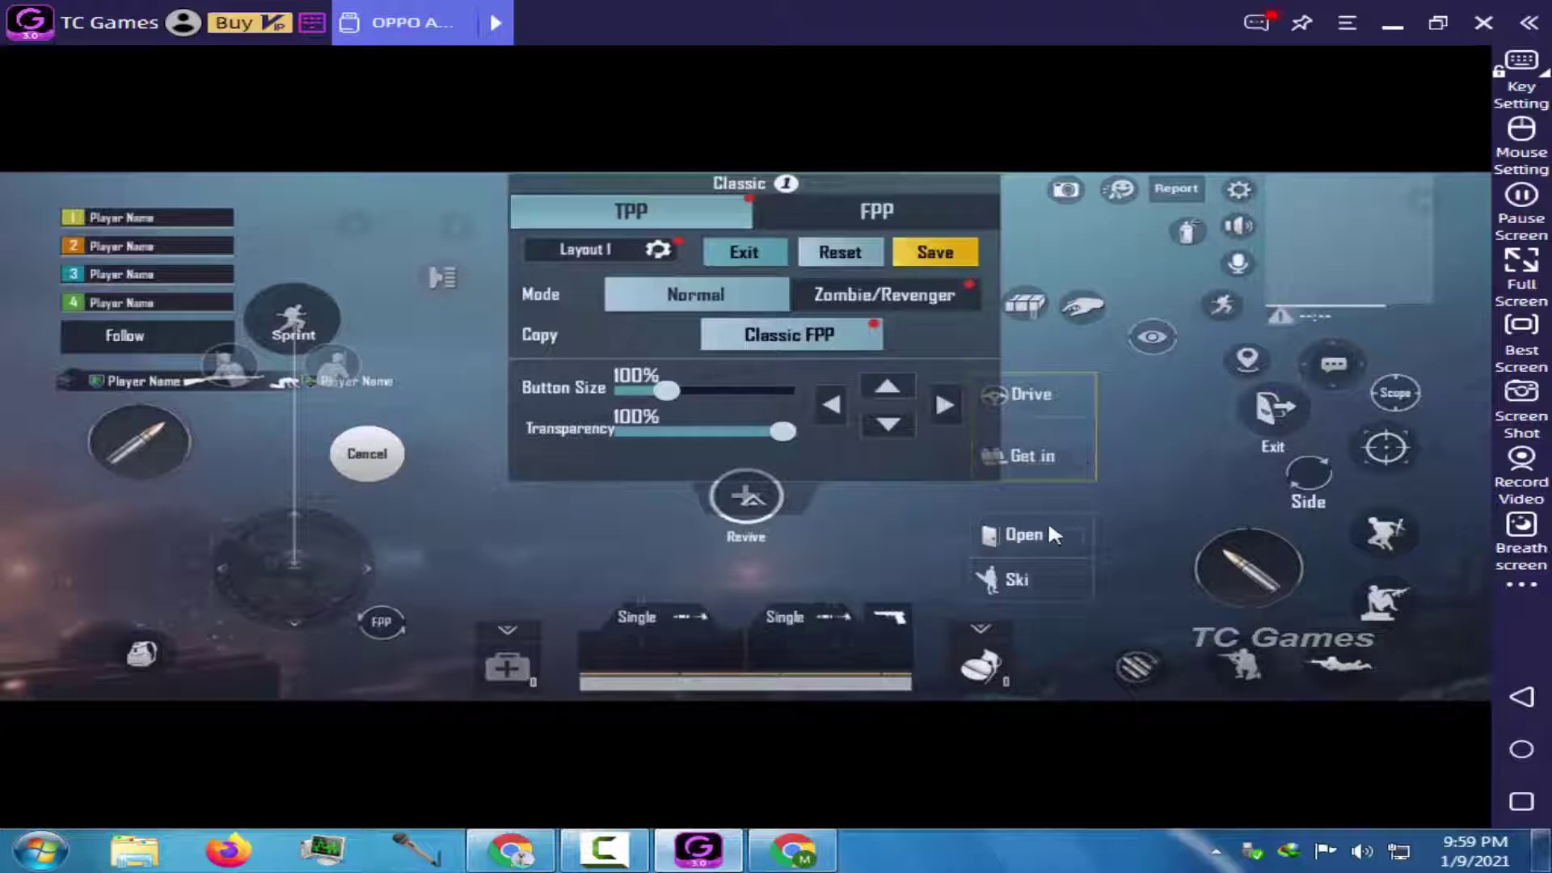
left_click_drag(1037, 536, 1047, 406)
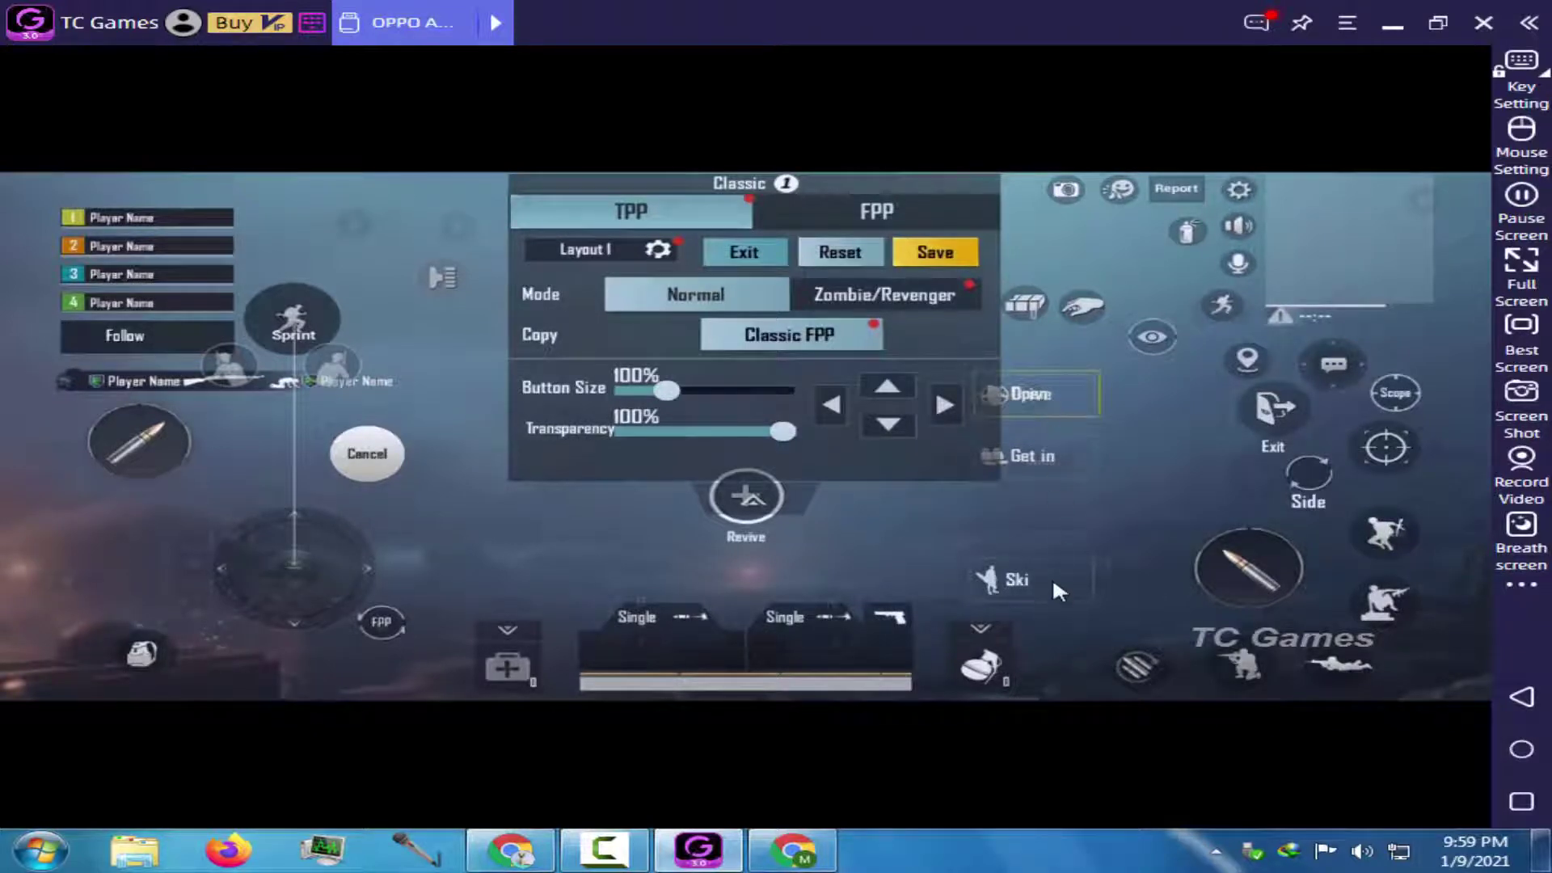
left_click_drag(1051, 576, 1056, 393)
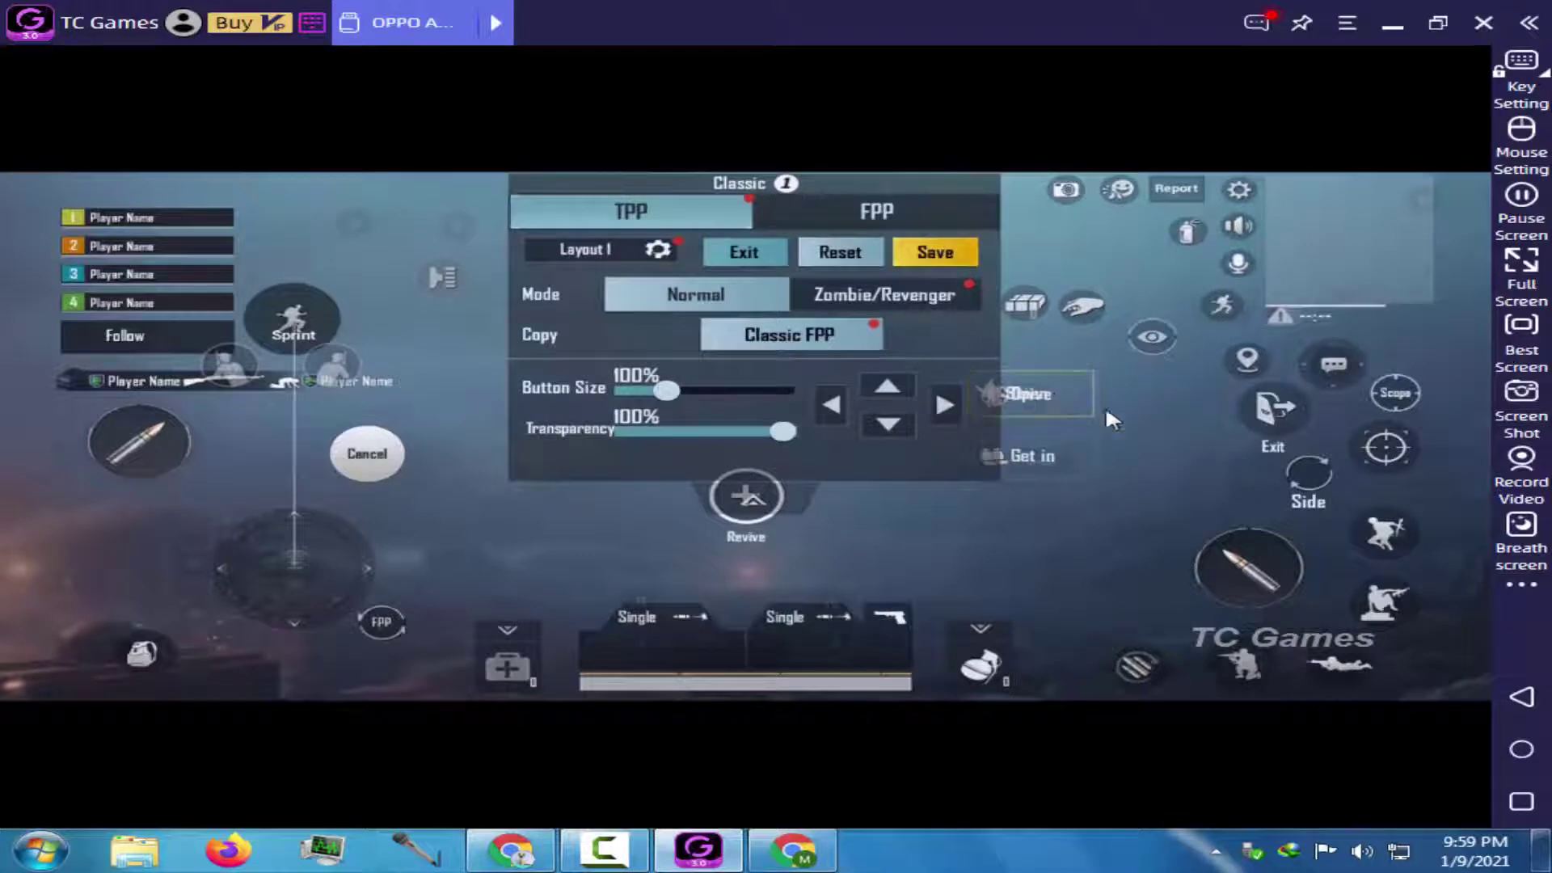
left_click_drag(757, 501, 1020, 396)
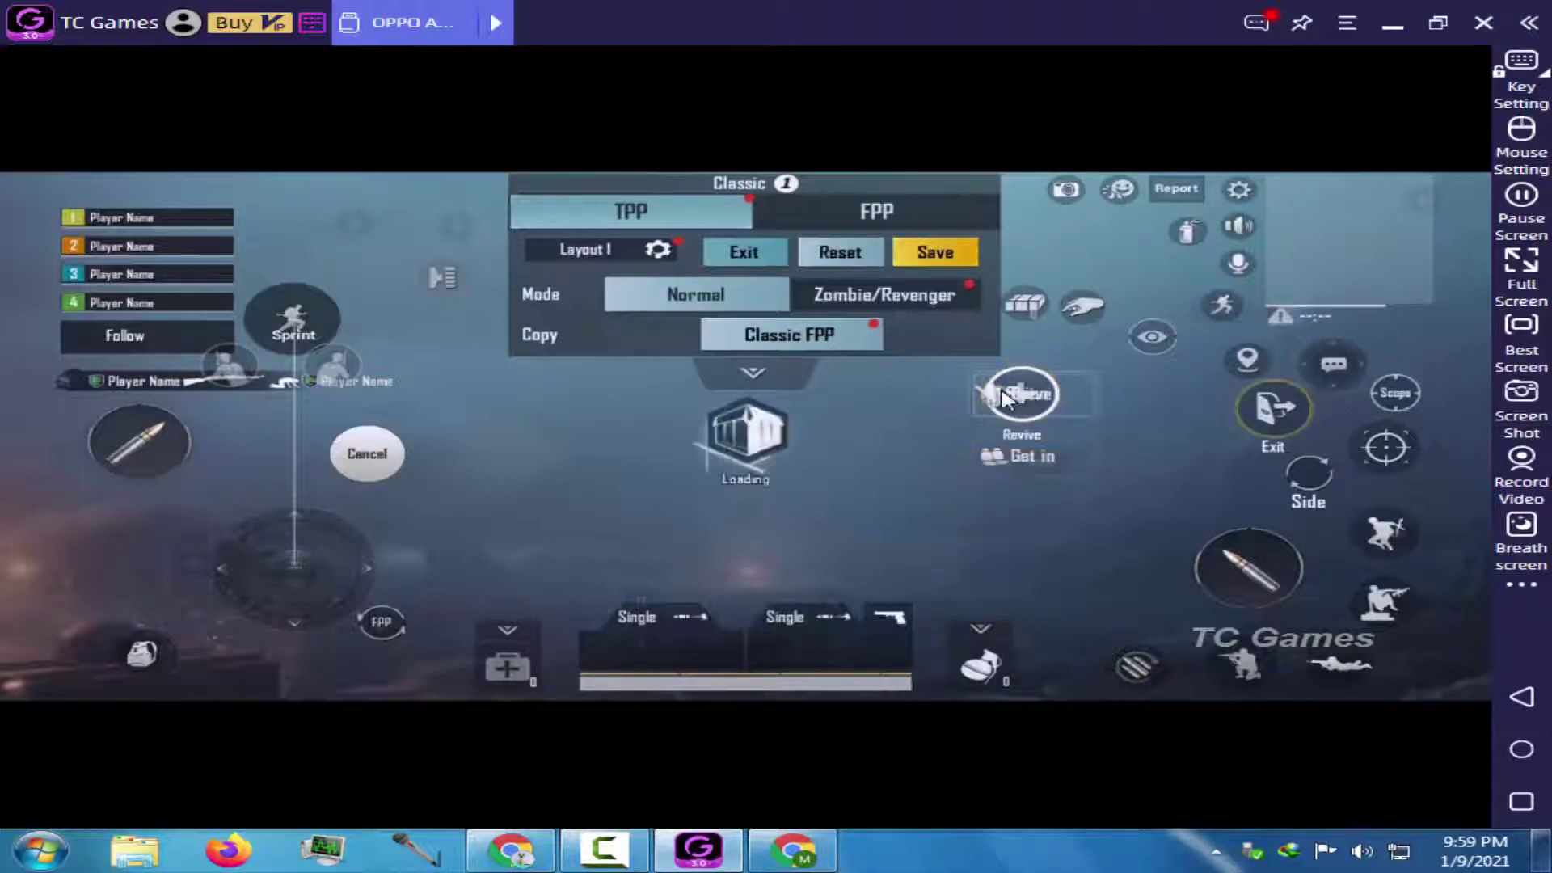
- Stack the Exit, hand and crate buttons on the Drive button, and overlap the shooting-figure button with the jump button above it
left_click_drag(1274, 413, 1250, 409)
mouse_move(1012, 402)
left_mouse_down()
mouse_move(1029, 424)
mouse_move(1031, 386)
mouse_move(1034, 408)
left_mouse_up()
left_click_drag(1085, 320, 1023, 394)
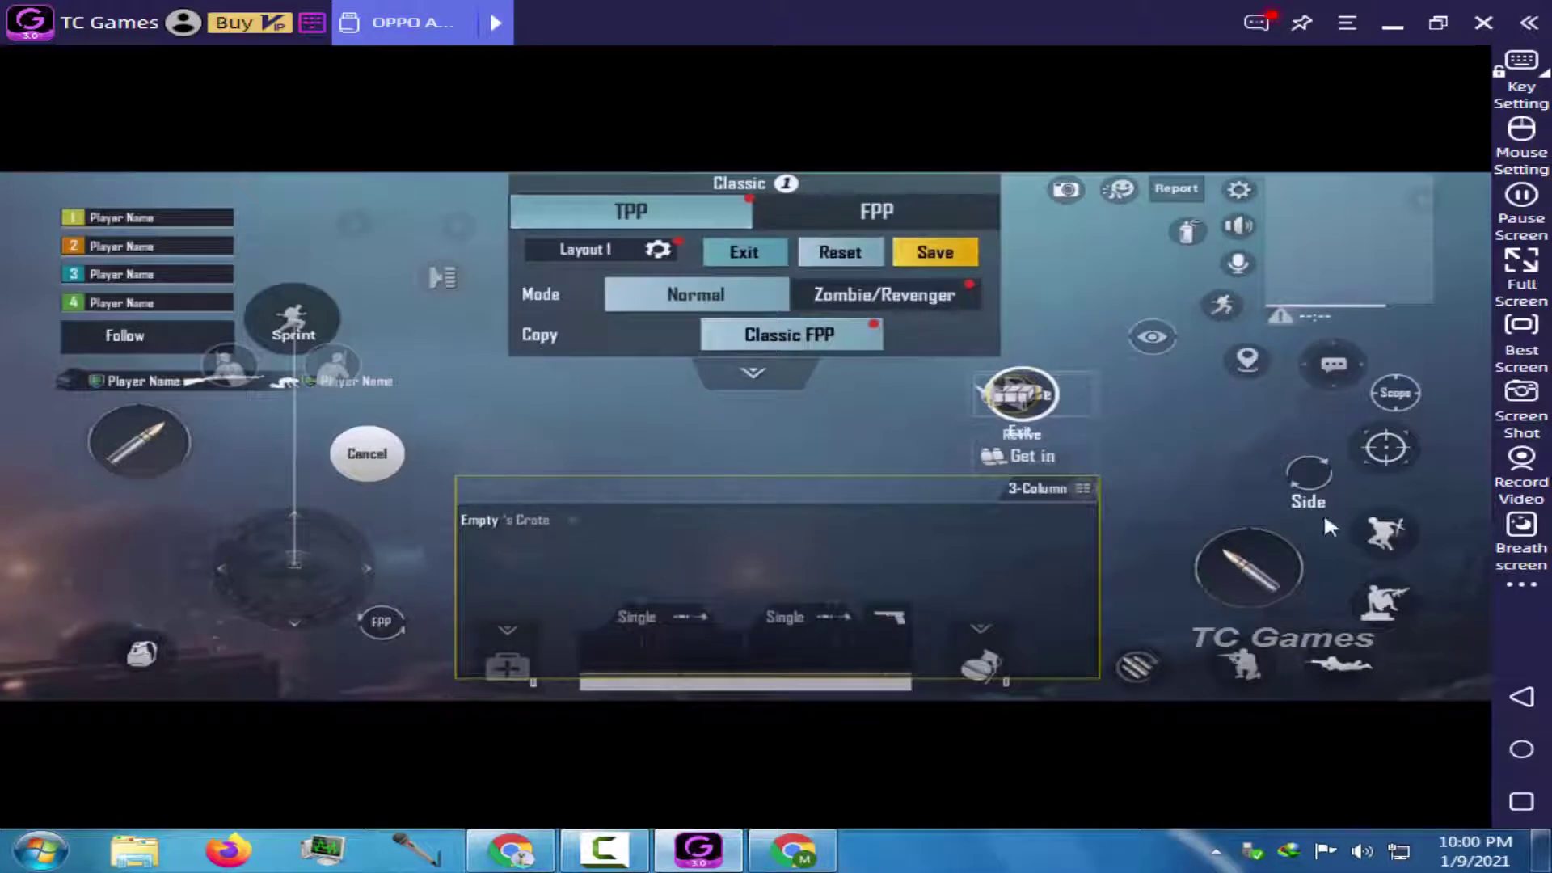
left_click(1392, 612)
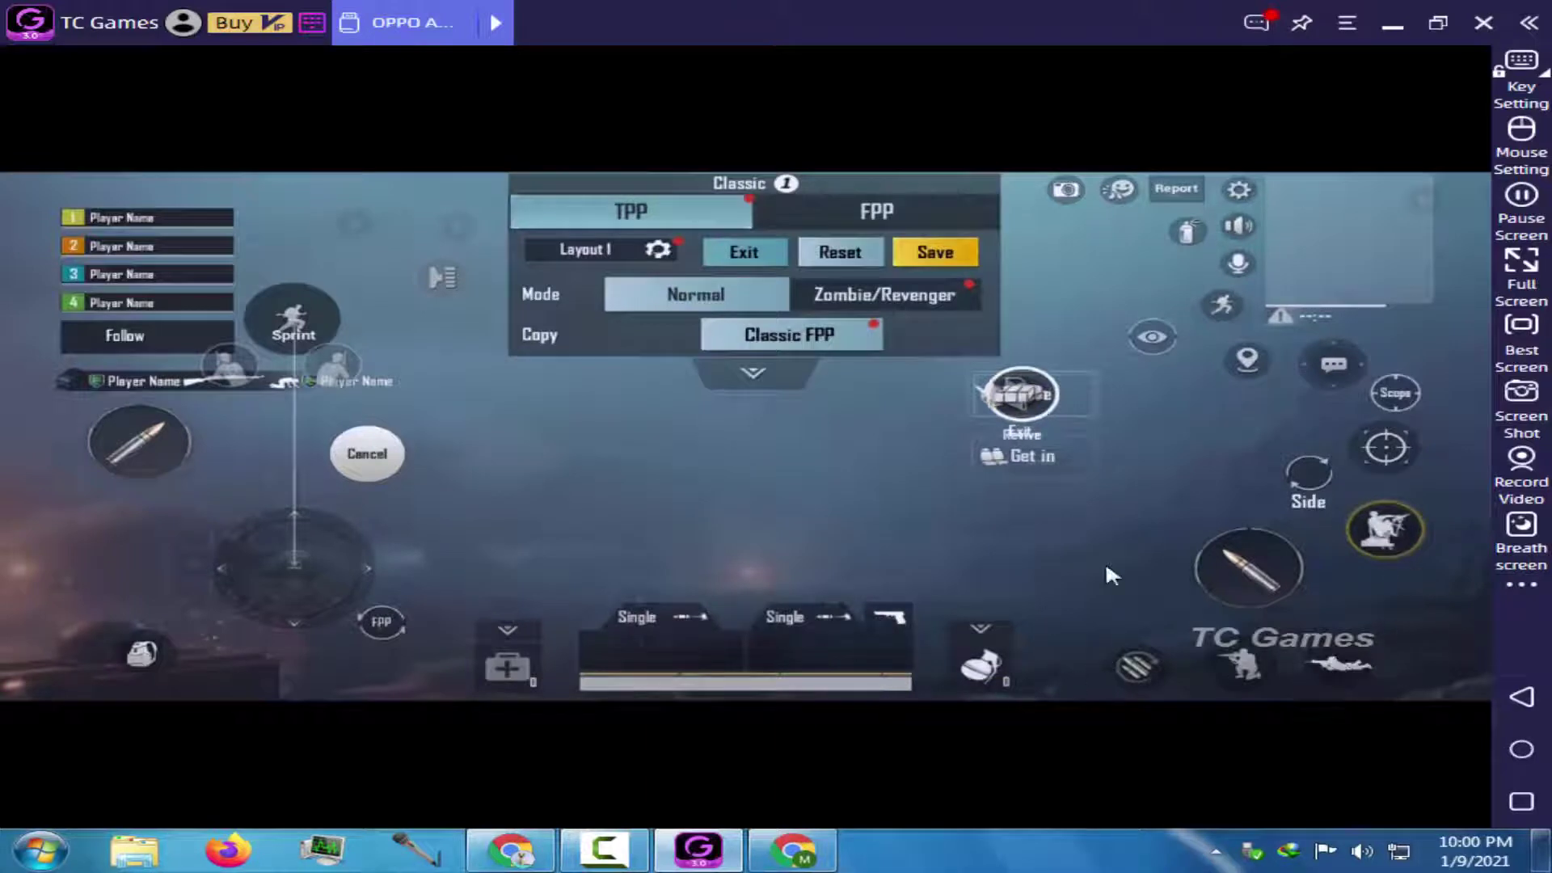
left_click(1021, 394)
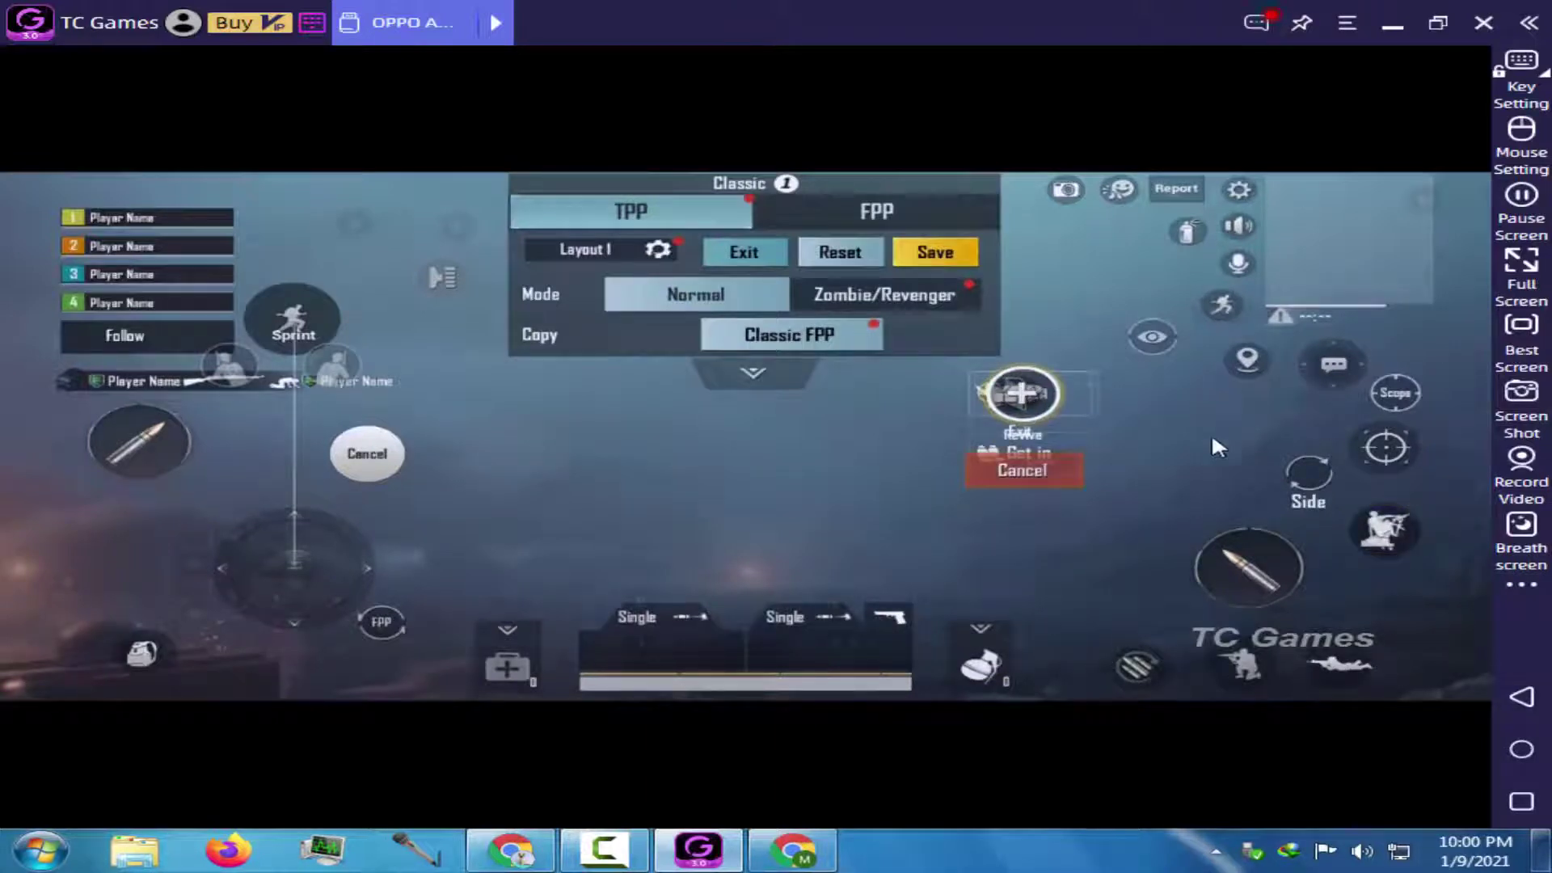
- Open the key mapping editor and place a Fire control on the large bullet button beside the crouch and prone controls
left_click(1520, 85)
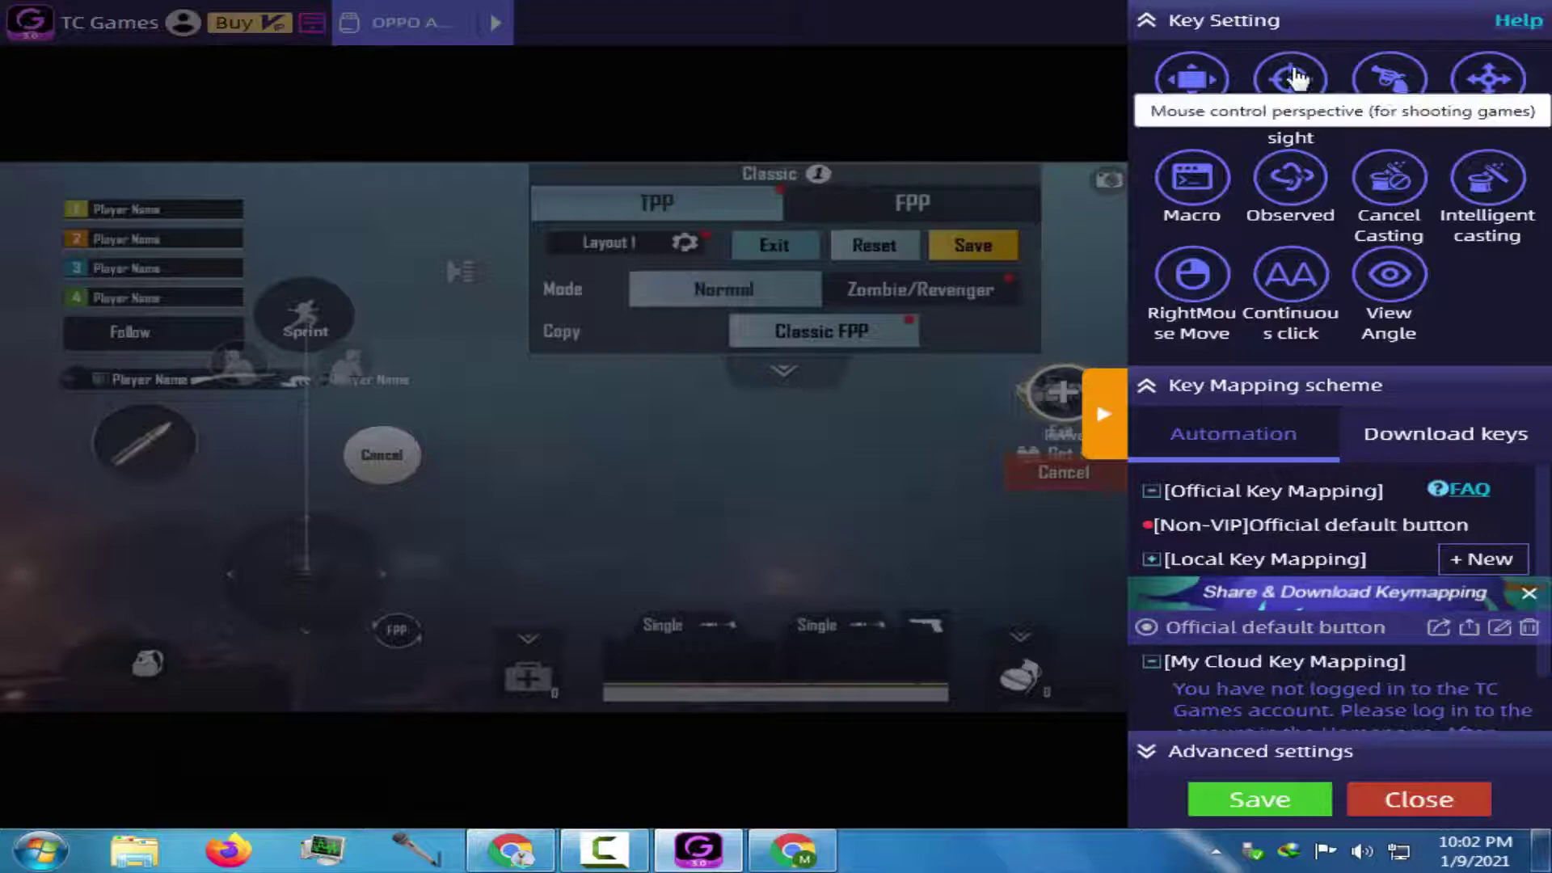
left_click_drag(1387, 78, 1021, 360)
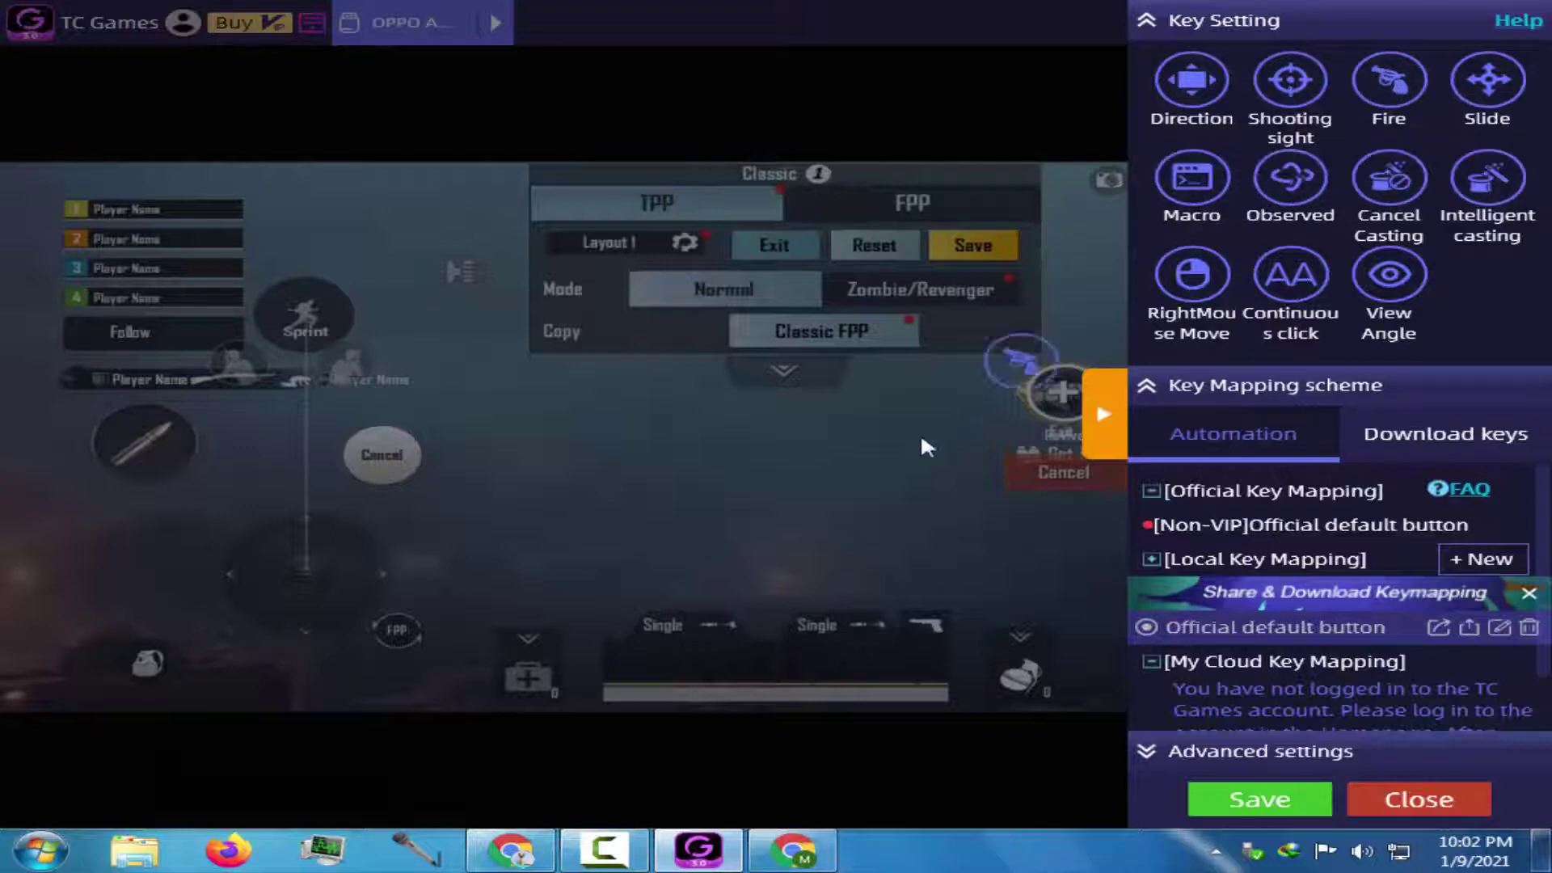
left_click_drag(927, 448, 877, 487)
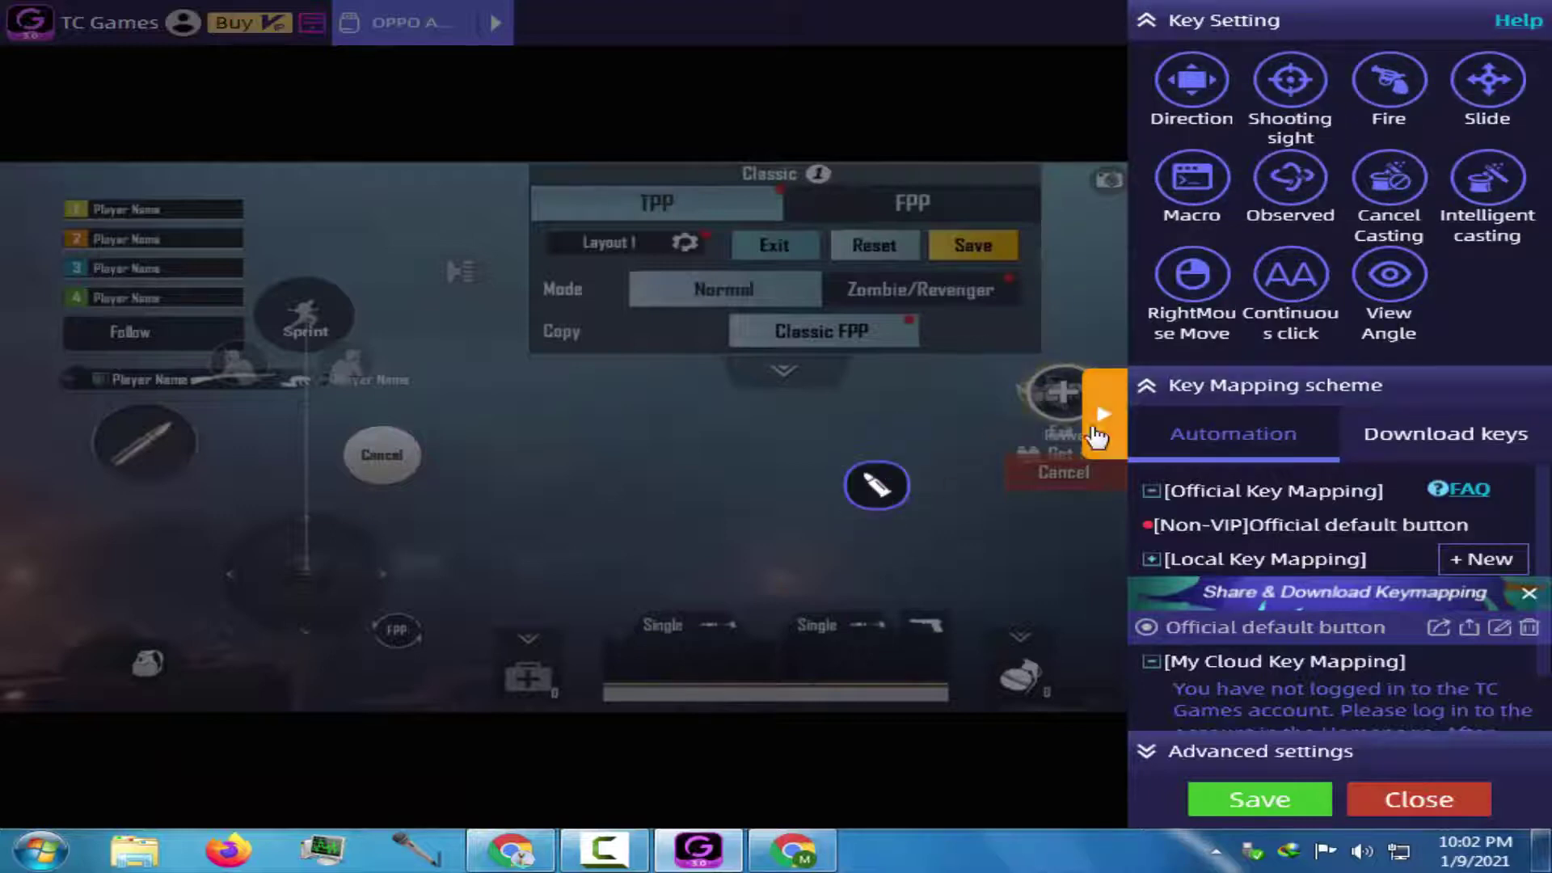
left_click(1101, 416)
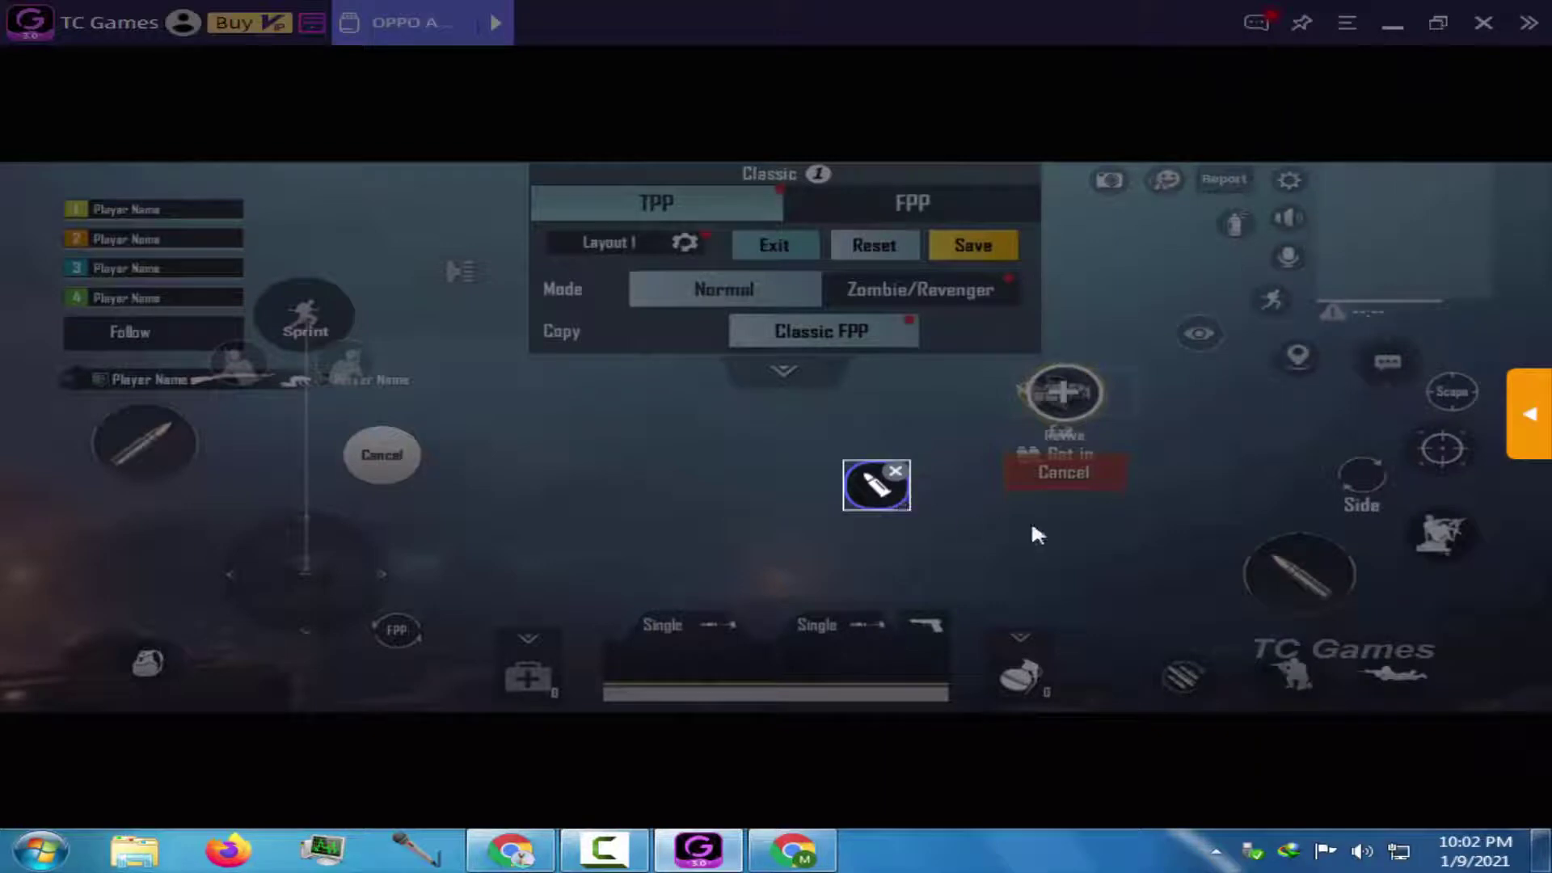
left_click_drag(1037, 533, 1322, 577)
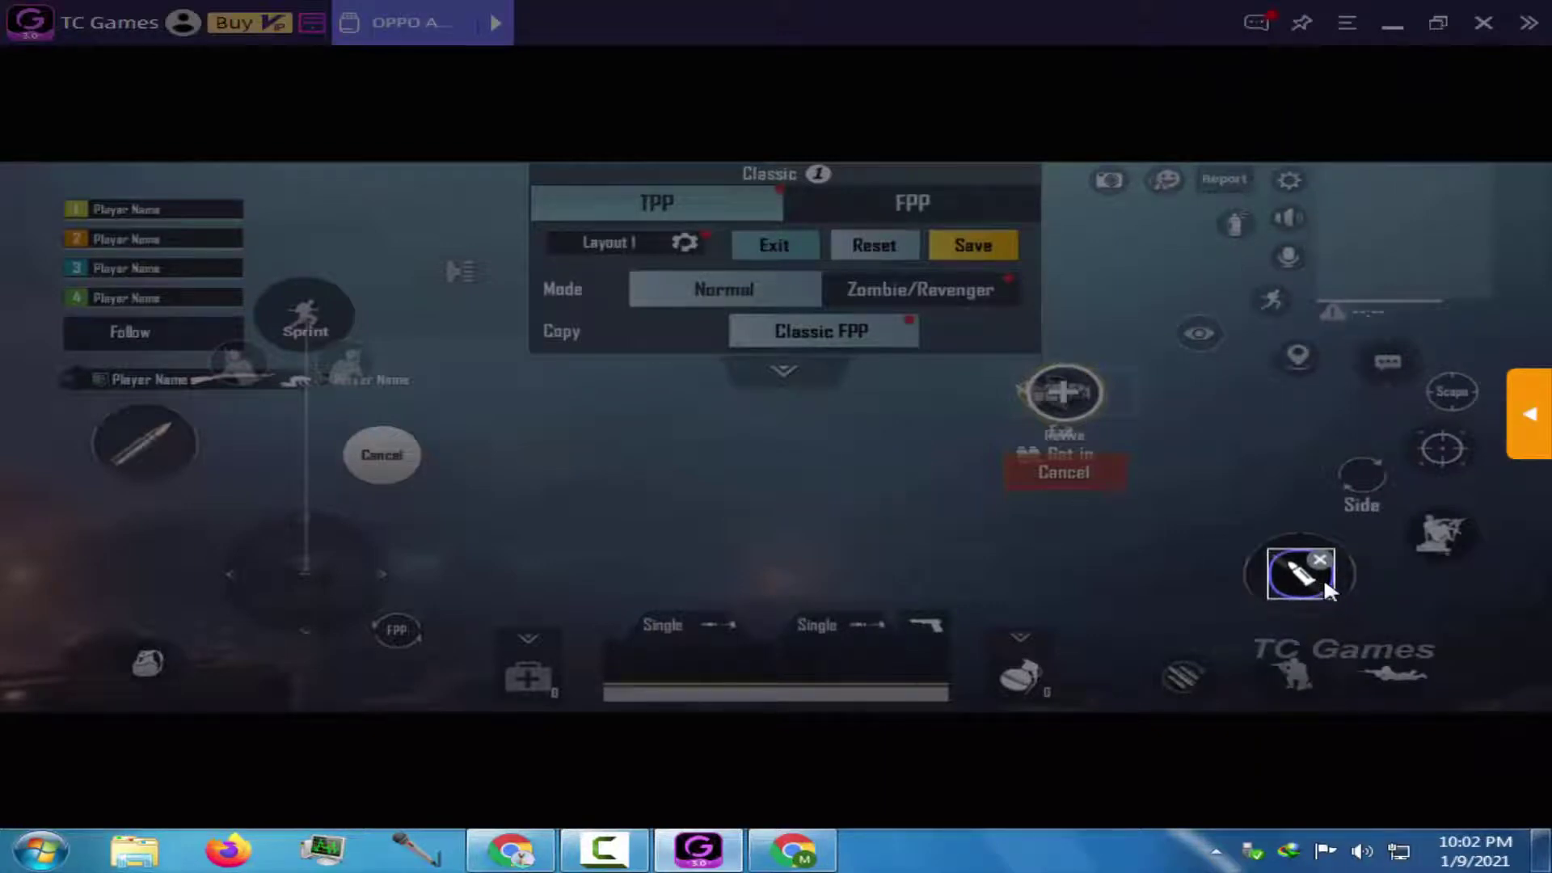
- Add a hotkey over the stacked Drive, Revive and Exit buttons and assign it F
left_click(1193, 591)
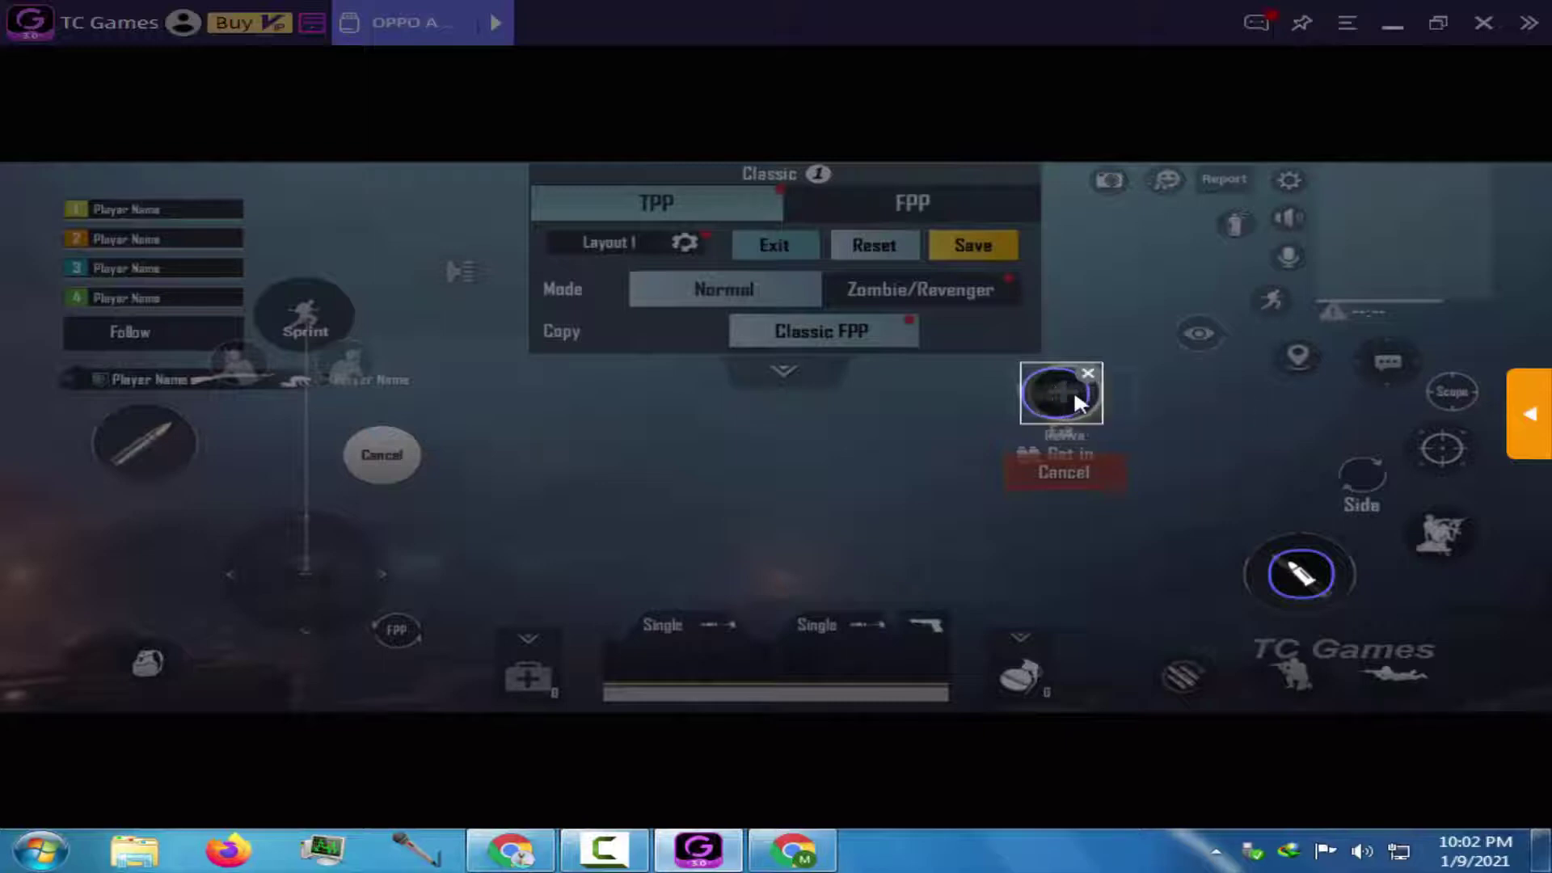
left_click_drag(1075, 394, 1082, 394)
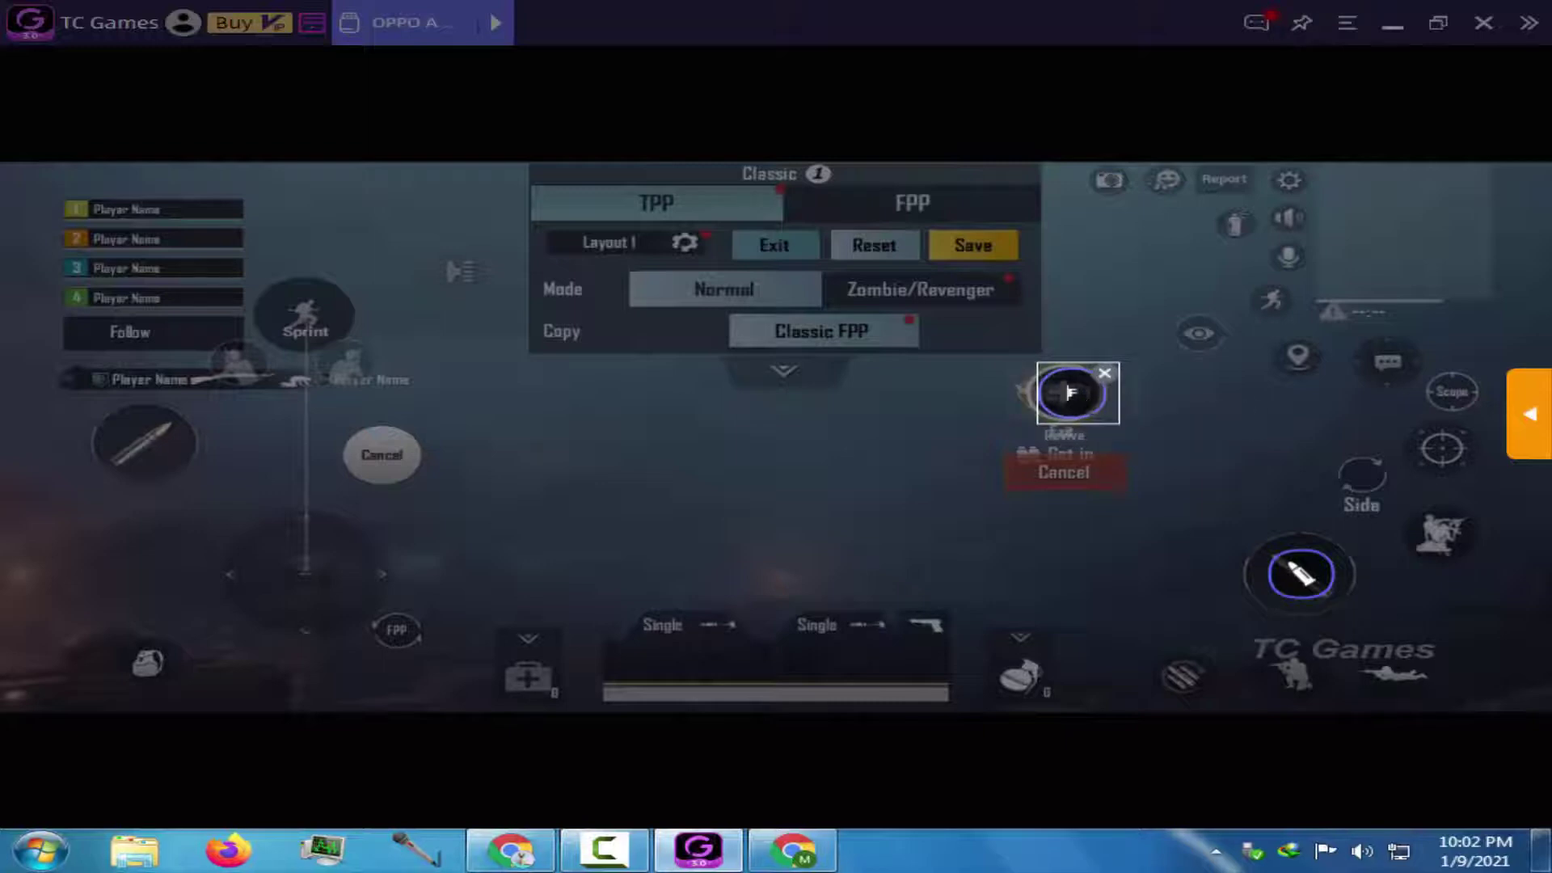
key("f")
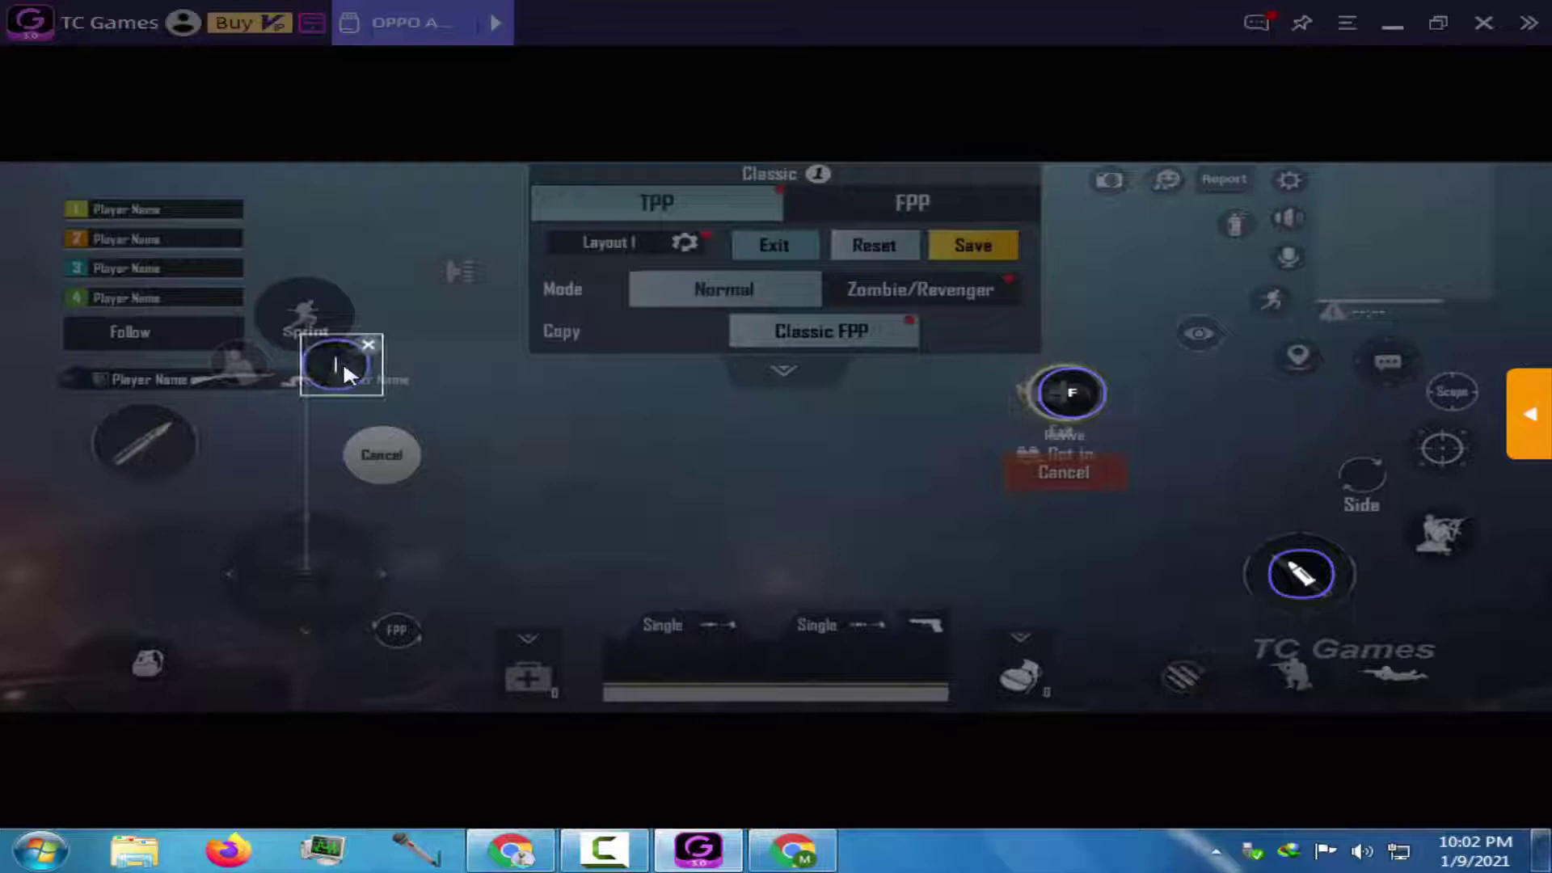
- Assign hotkey E to the right peek button and hotkey Q to the left peek button
left_click_drag(343, 360, 358, 360)
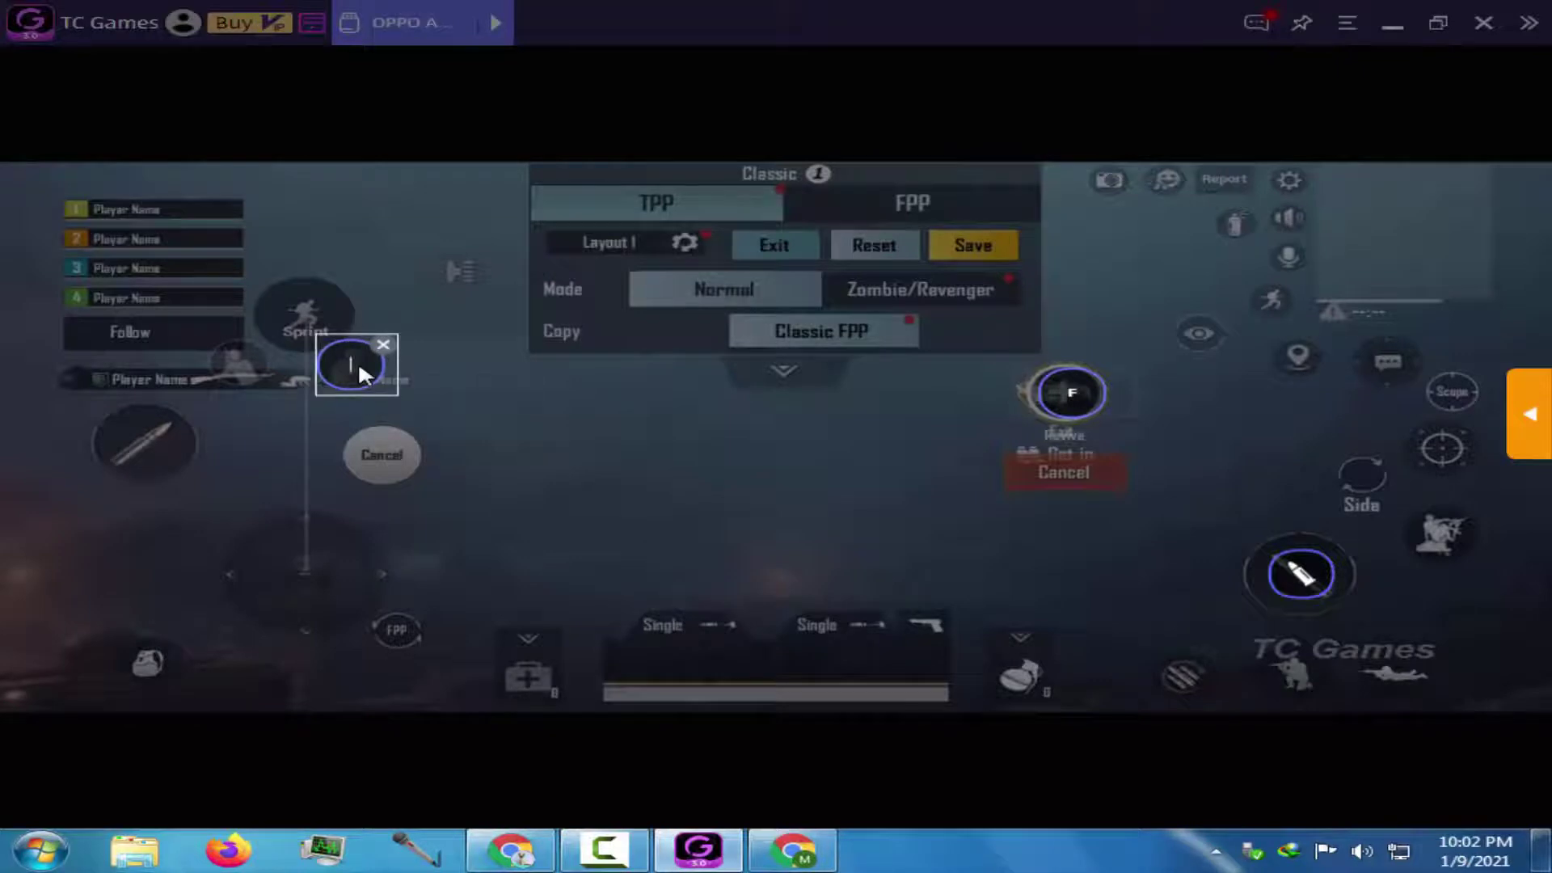
key("e")
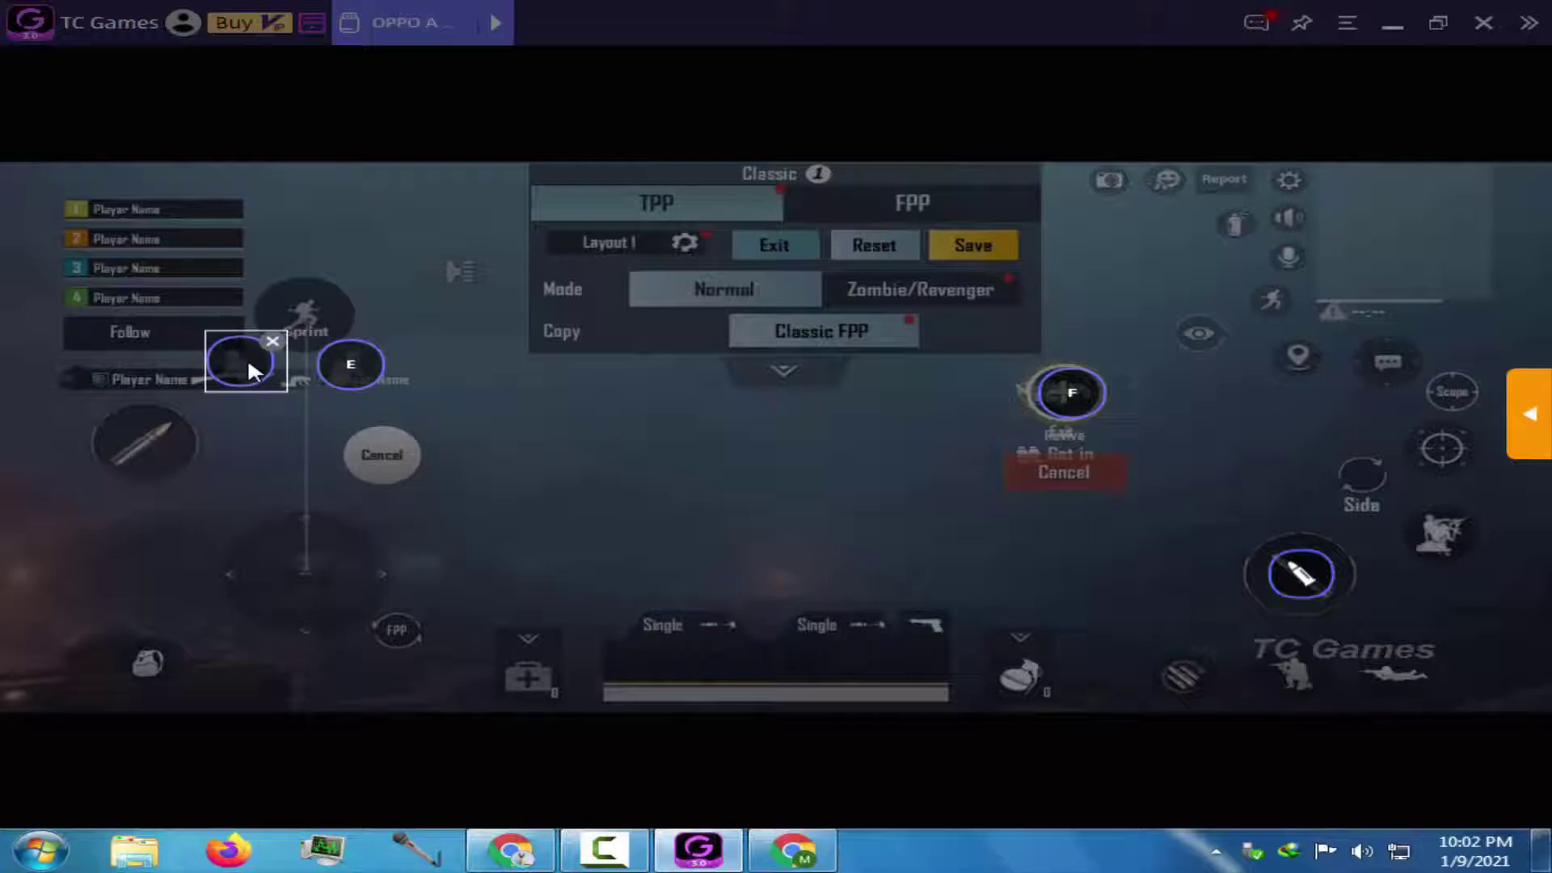
key("q")
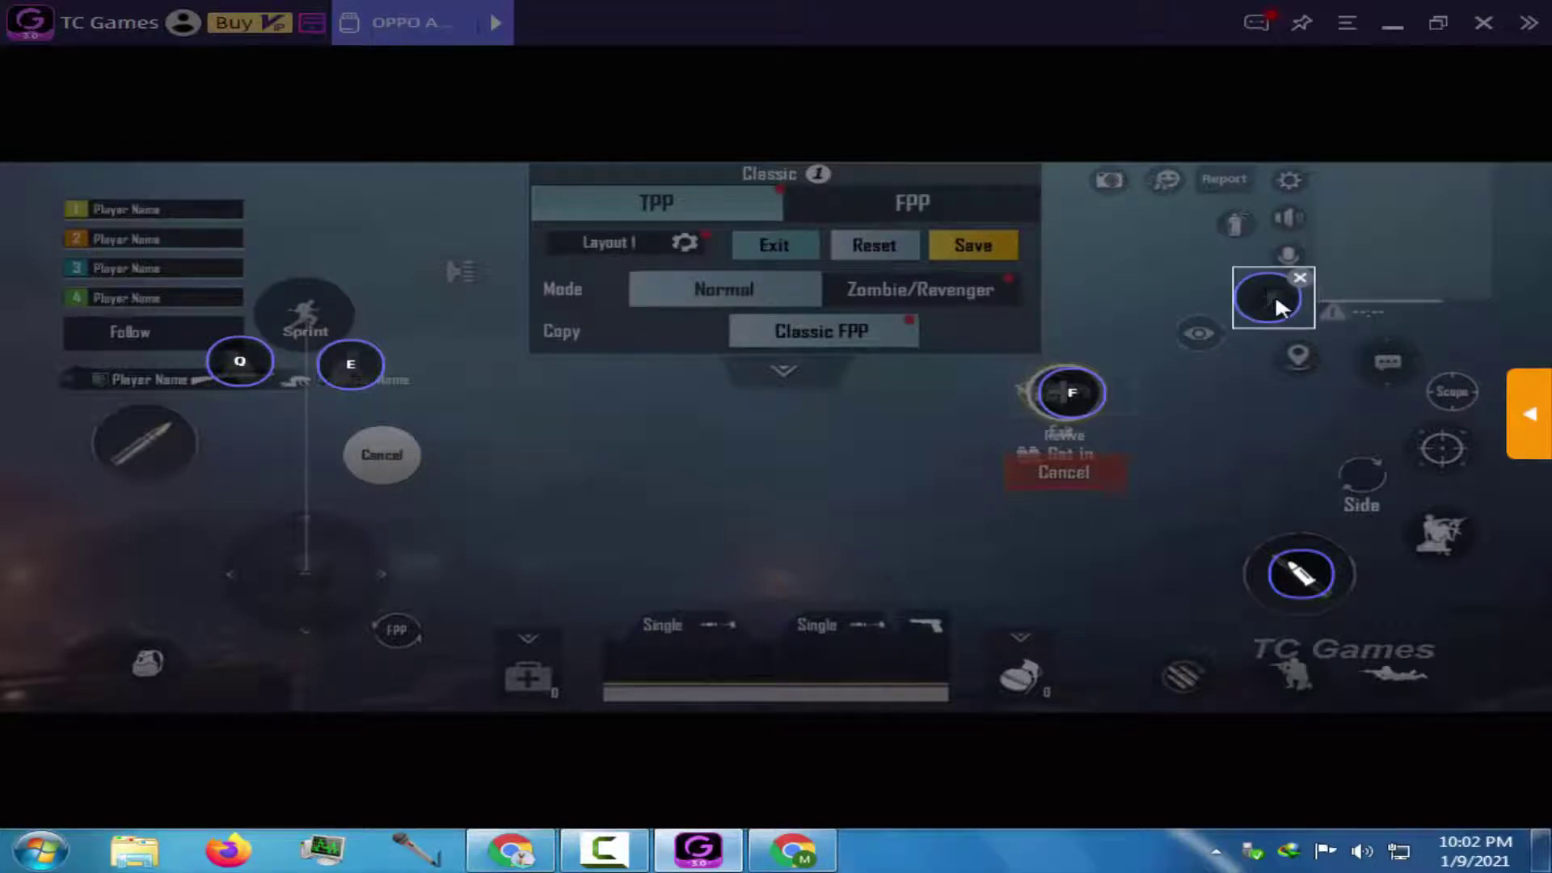
- Assign hotkey Shift to the running-figure button near the minimap and hotkey C to the crouch button
left_click_drag(1274, 293, 1292, 298)
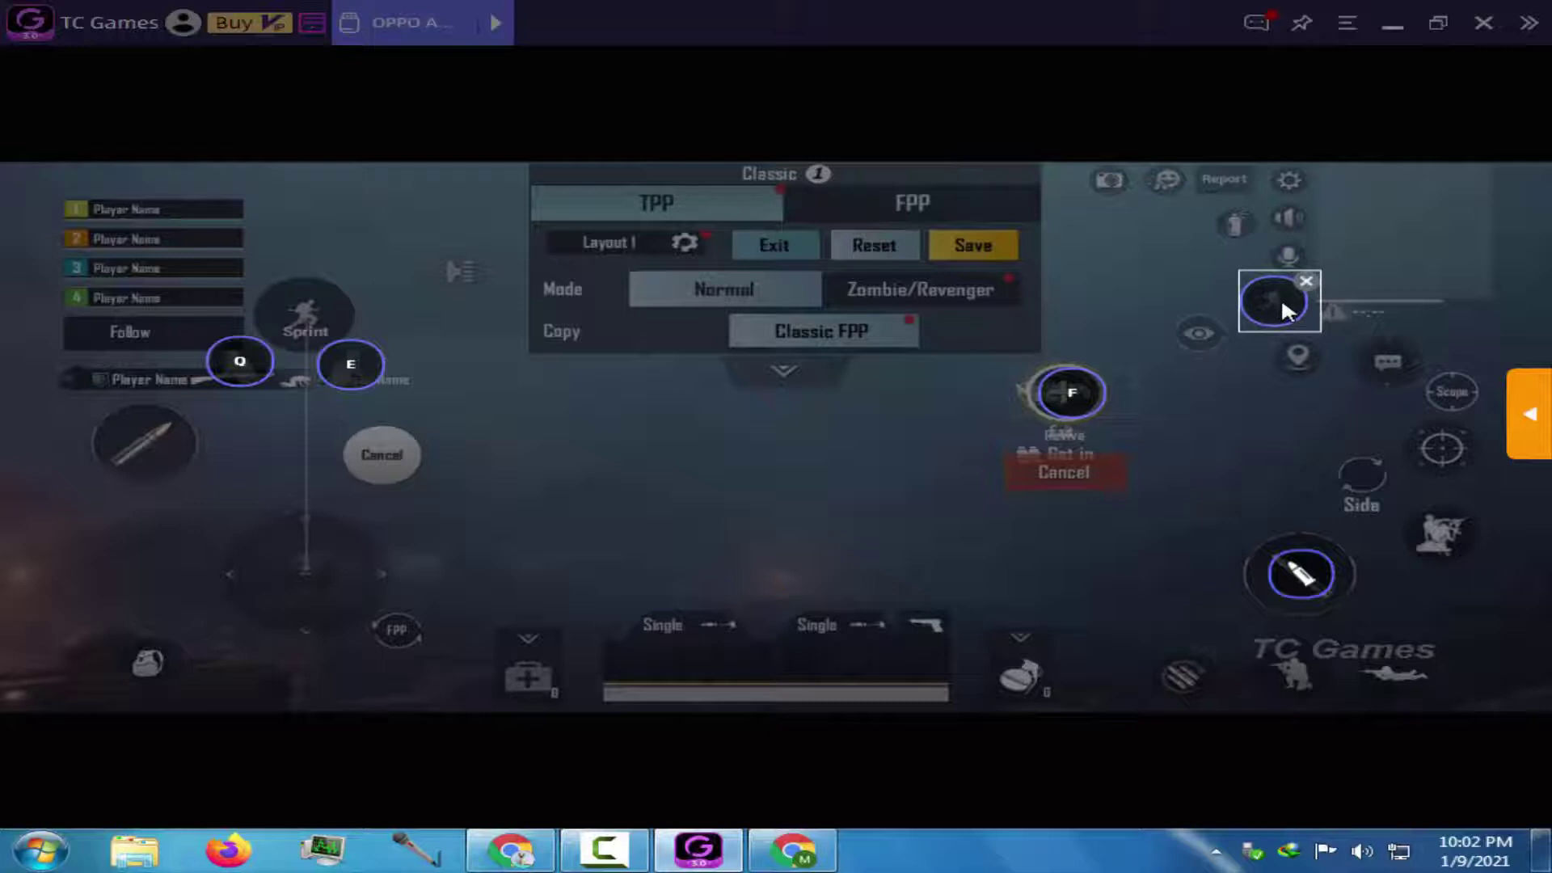
key("shift")
left_click(1292, 676)
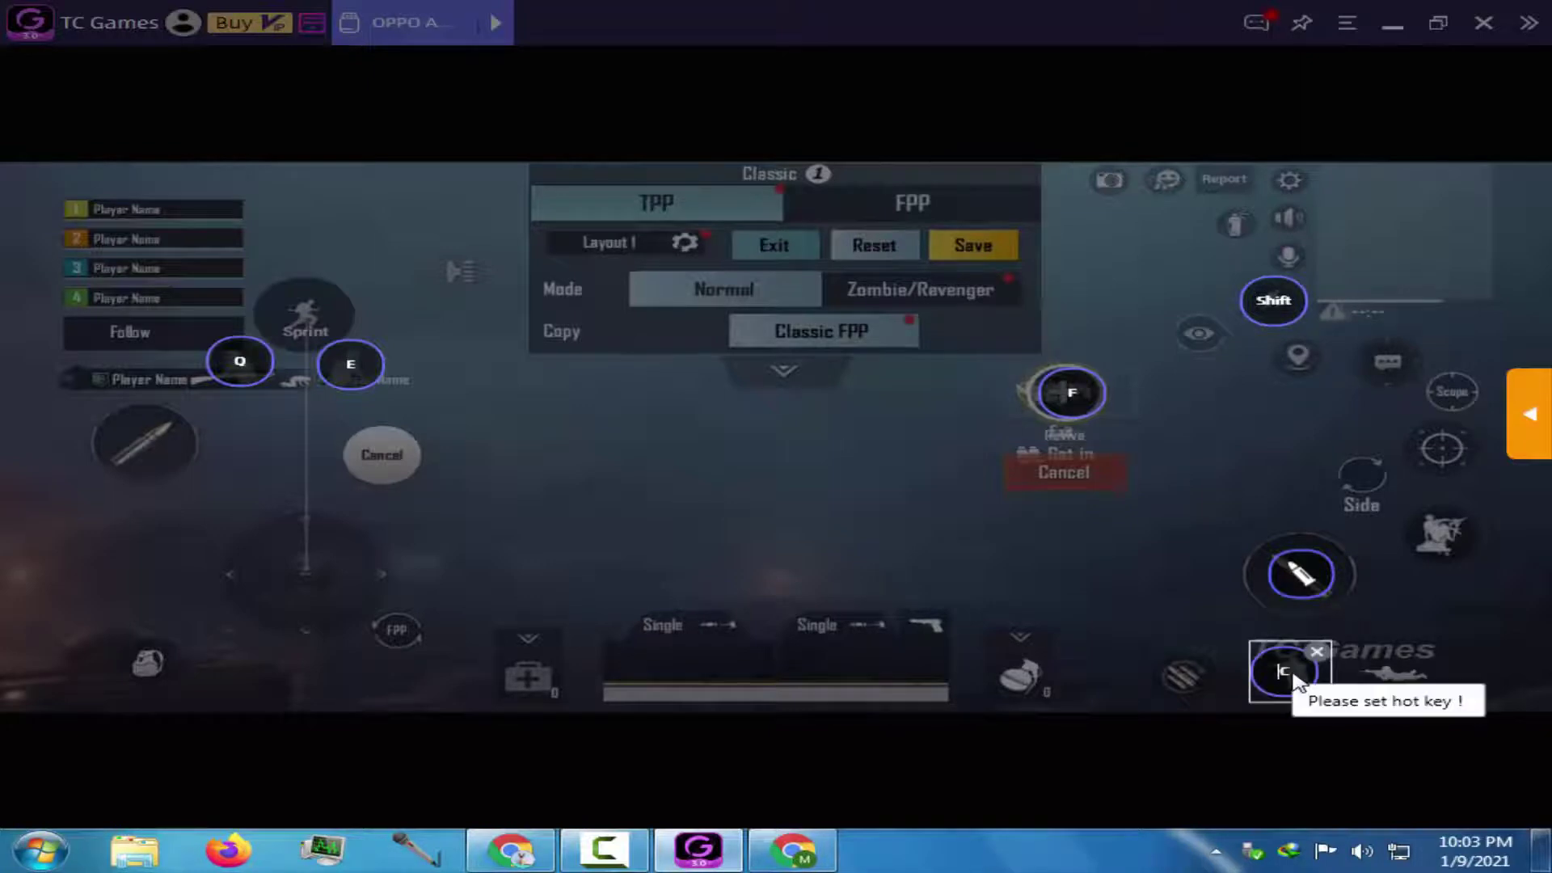
key("c")
mouse_move(1301, 670)
left_mouse_down()
mouse_move(1320, 666)
mouse_move(1304, 674)
left_mouse_up()
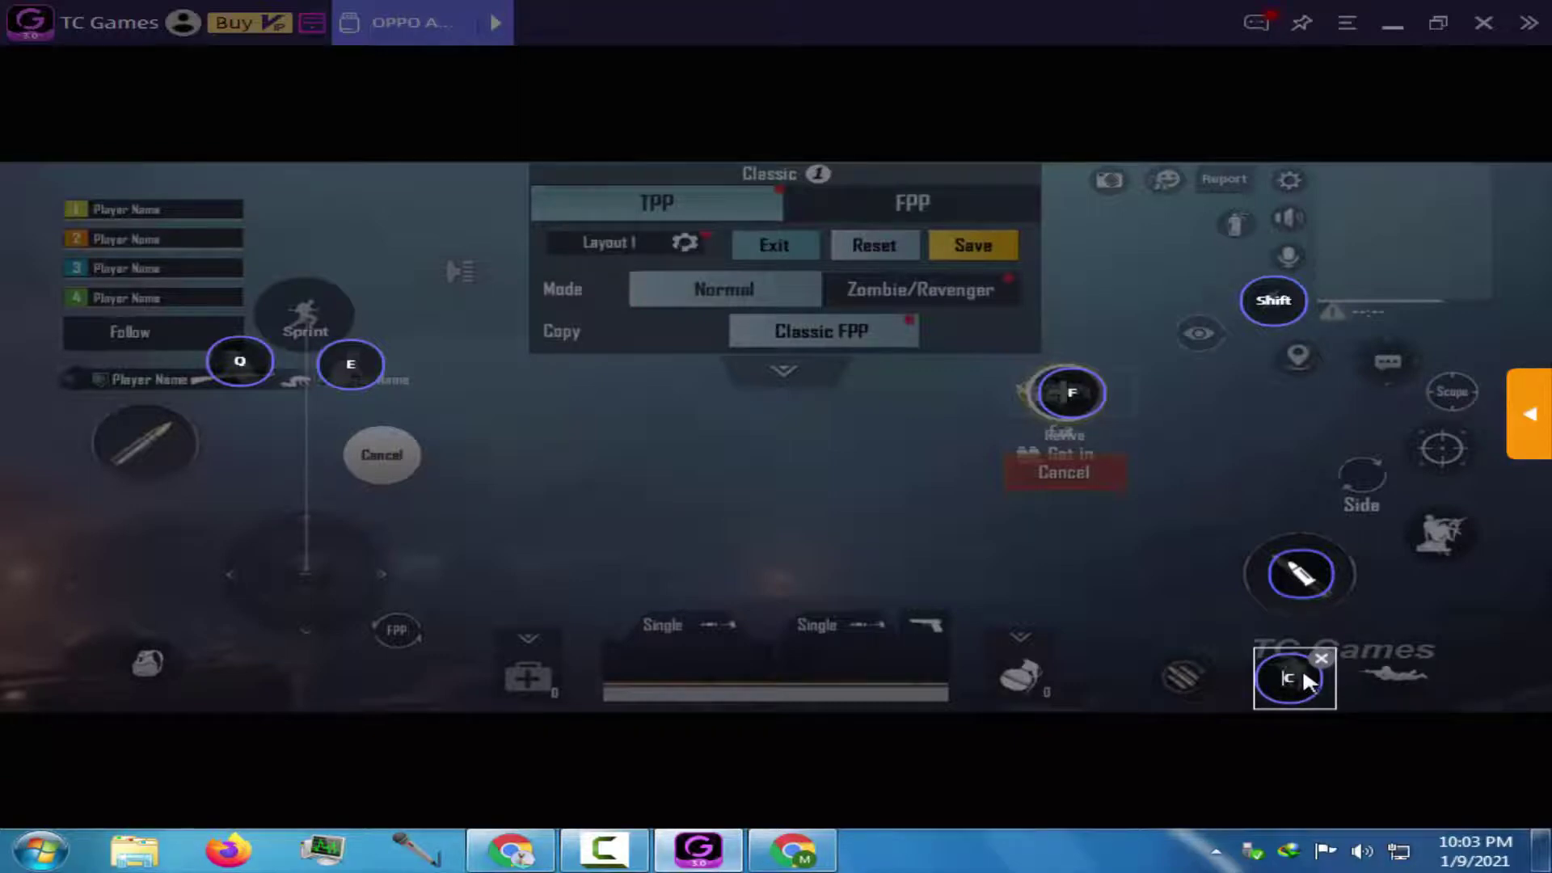
- Assign hotkey Ctrl to the prone button and hotkey R to the reload button
left_click(1388, 660)
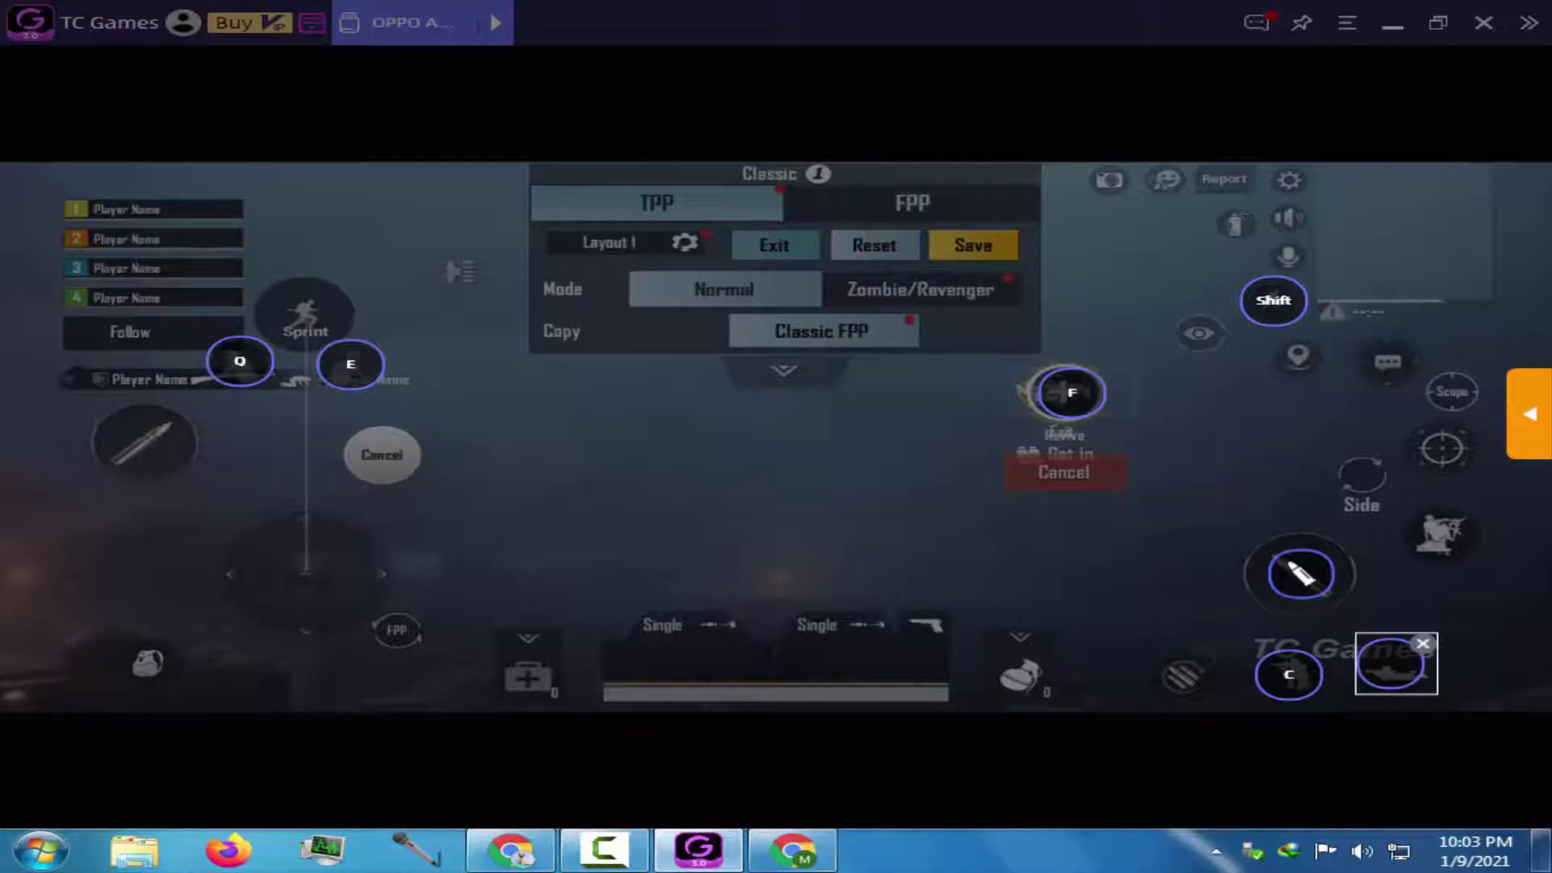
left_click_drag(1403, 665, 1419, 686)
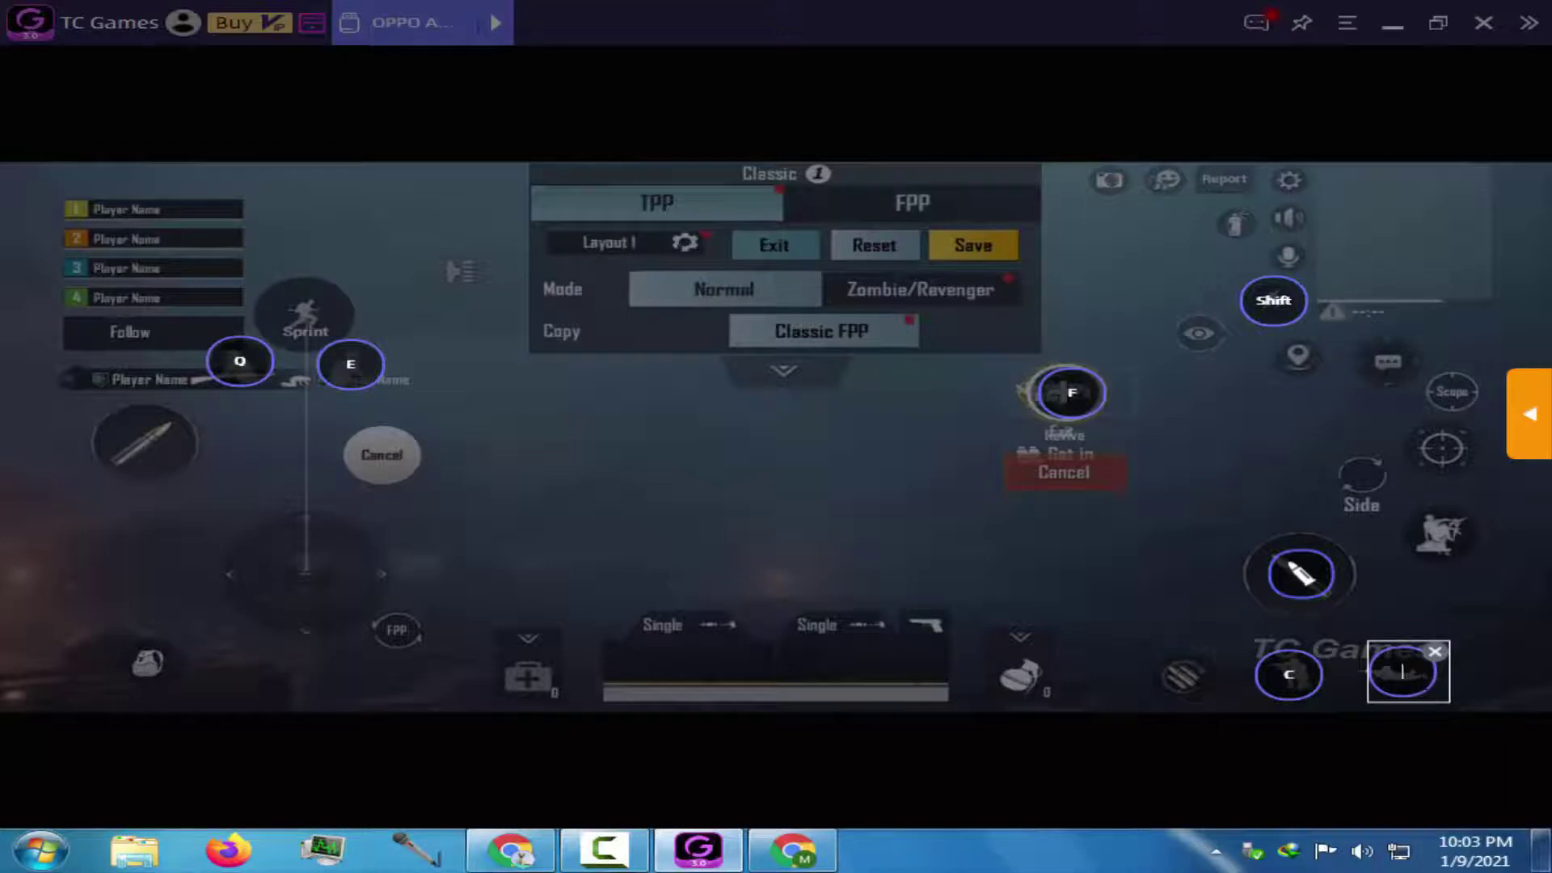
key("ctrl")
left_click(1196, 685)
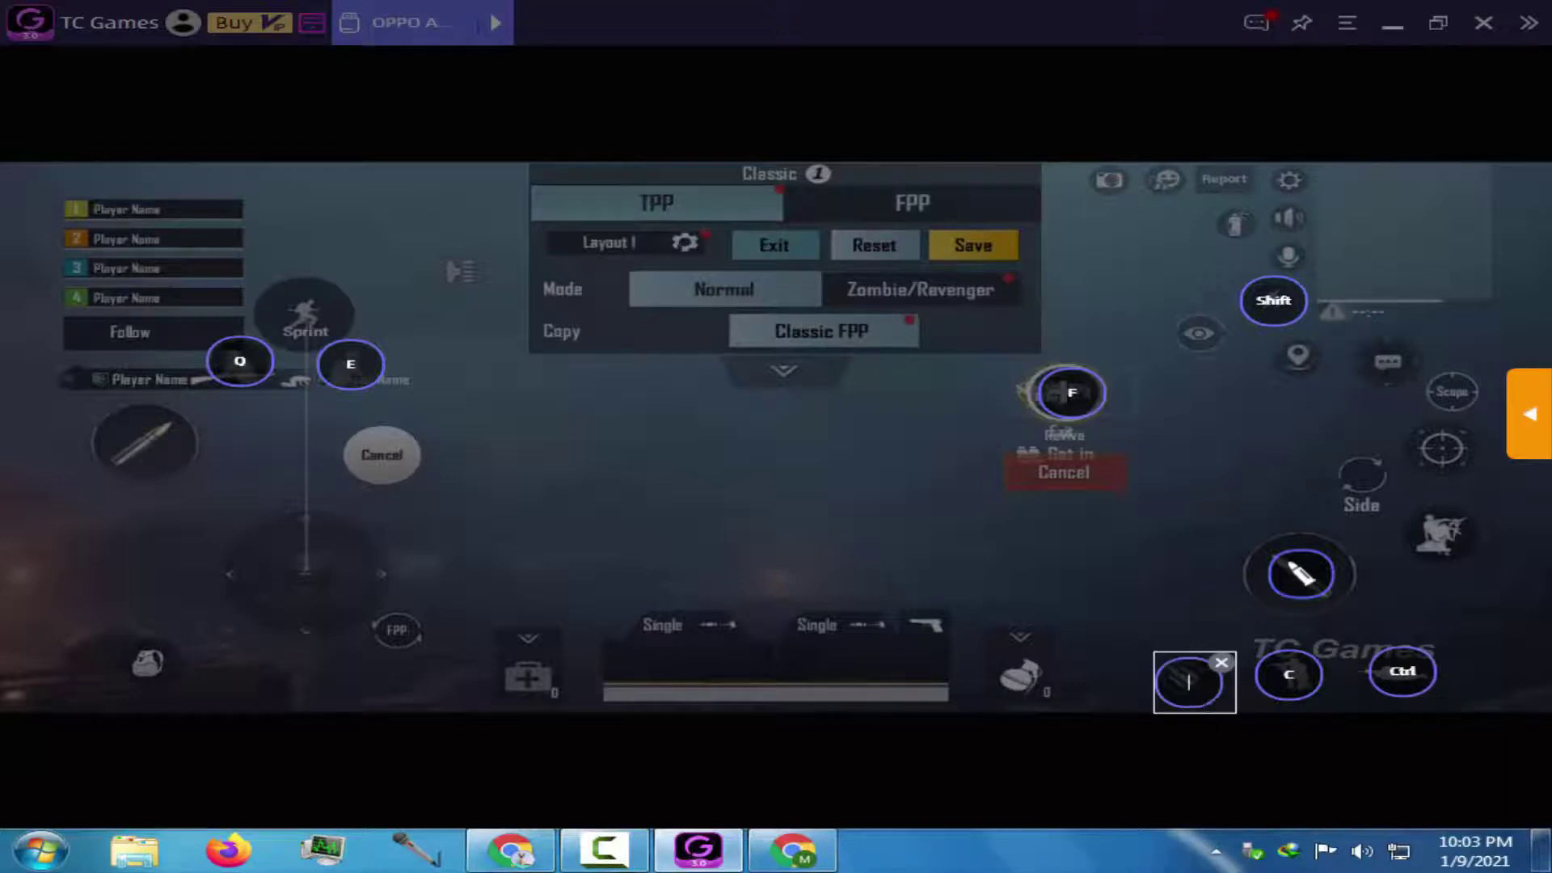
key("r")
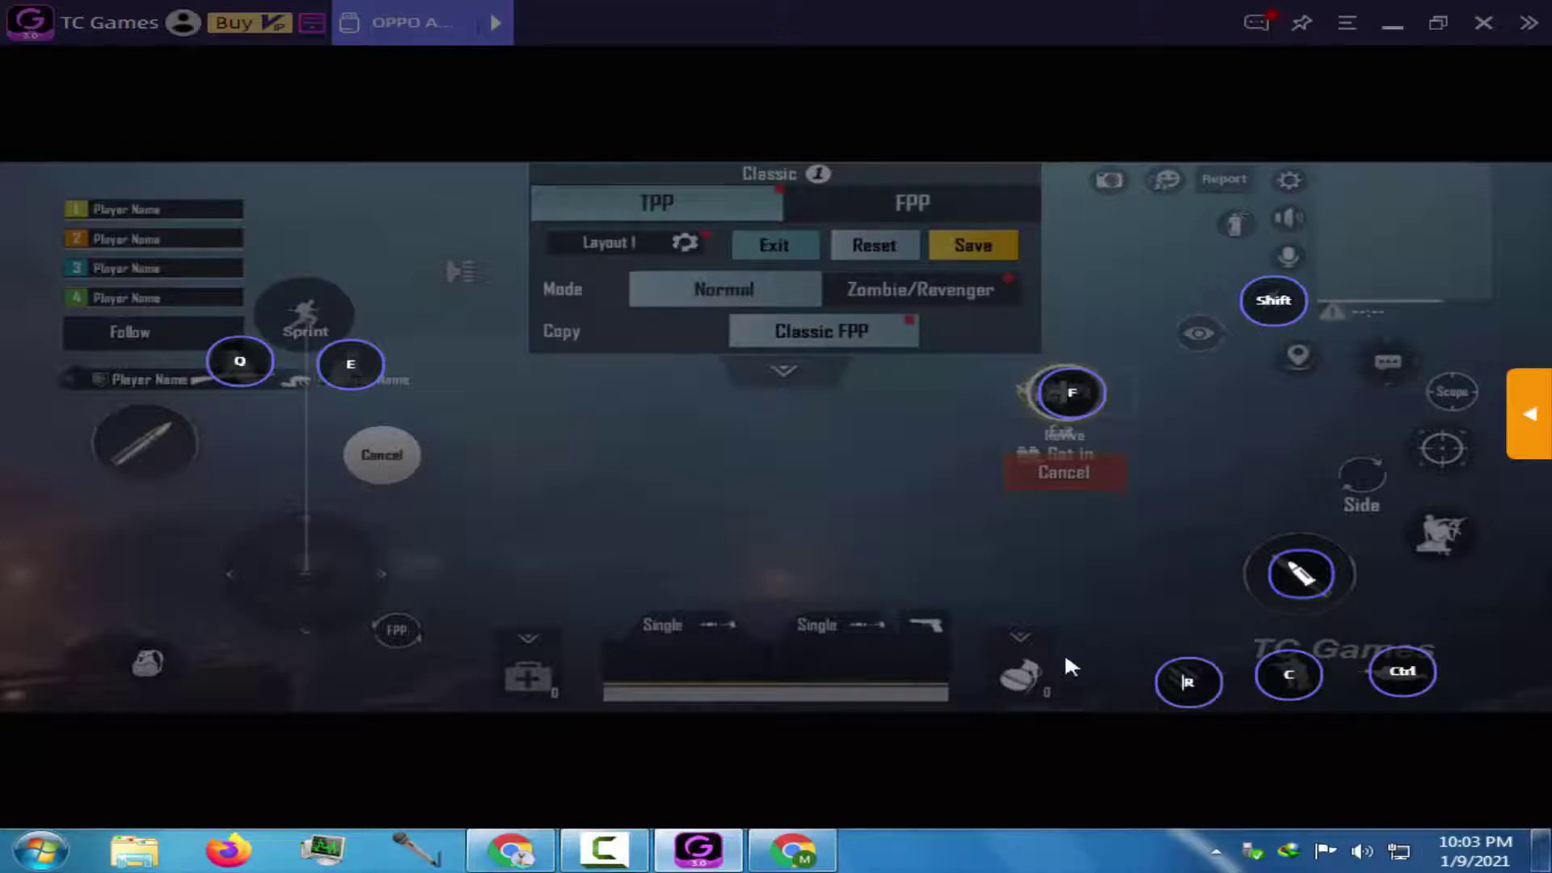
- Assign hotkey Tab to the backpack button and hotkey V to the FPP button
left_click(147, 673)
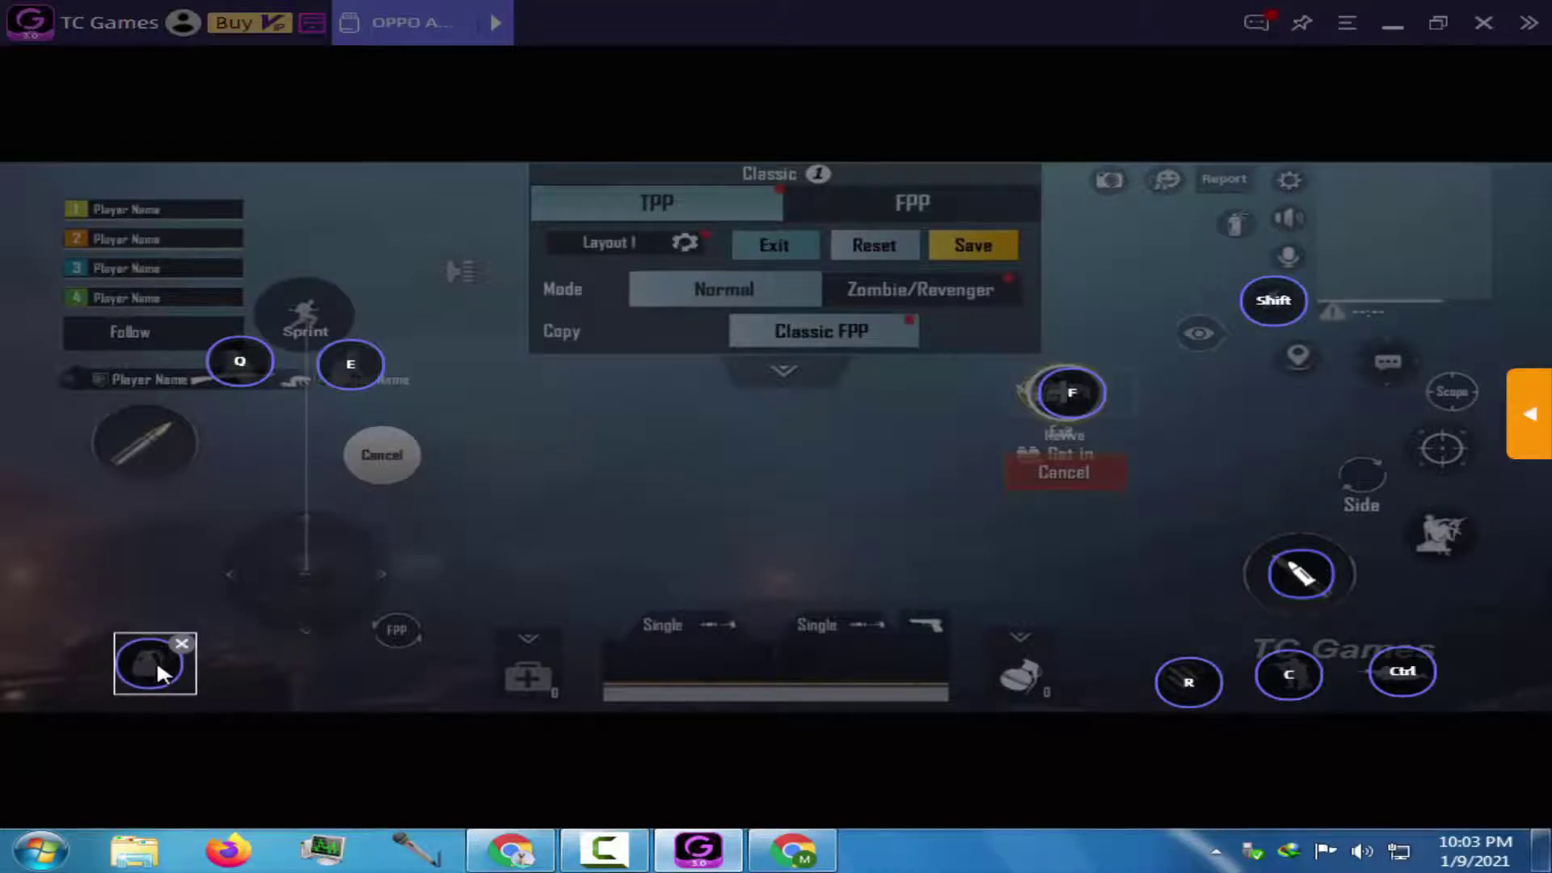
key("Tab")
left_click(406, 628)
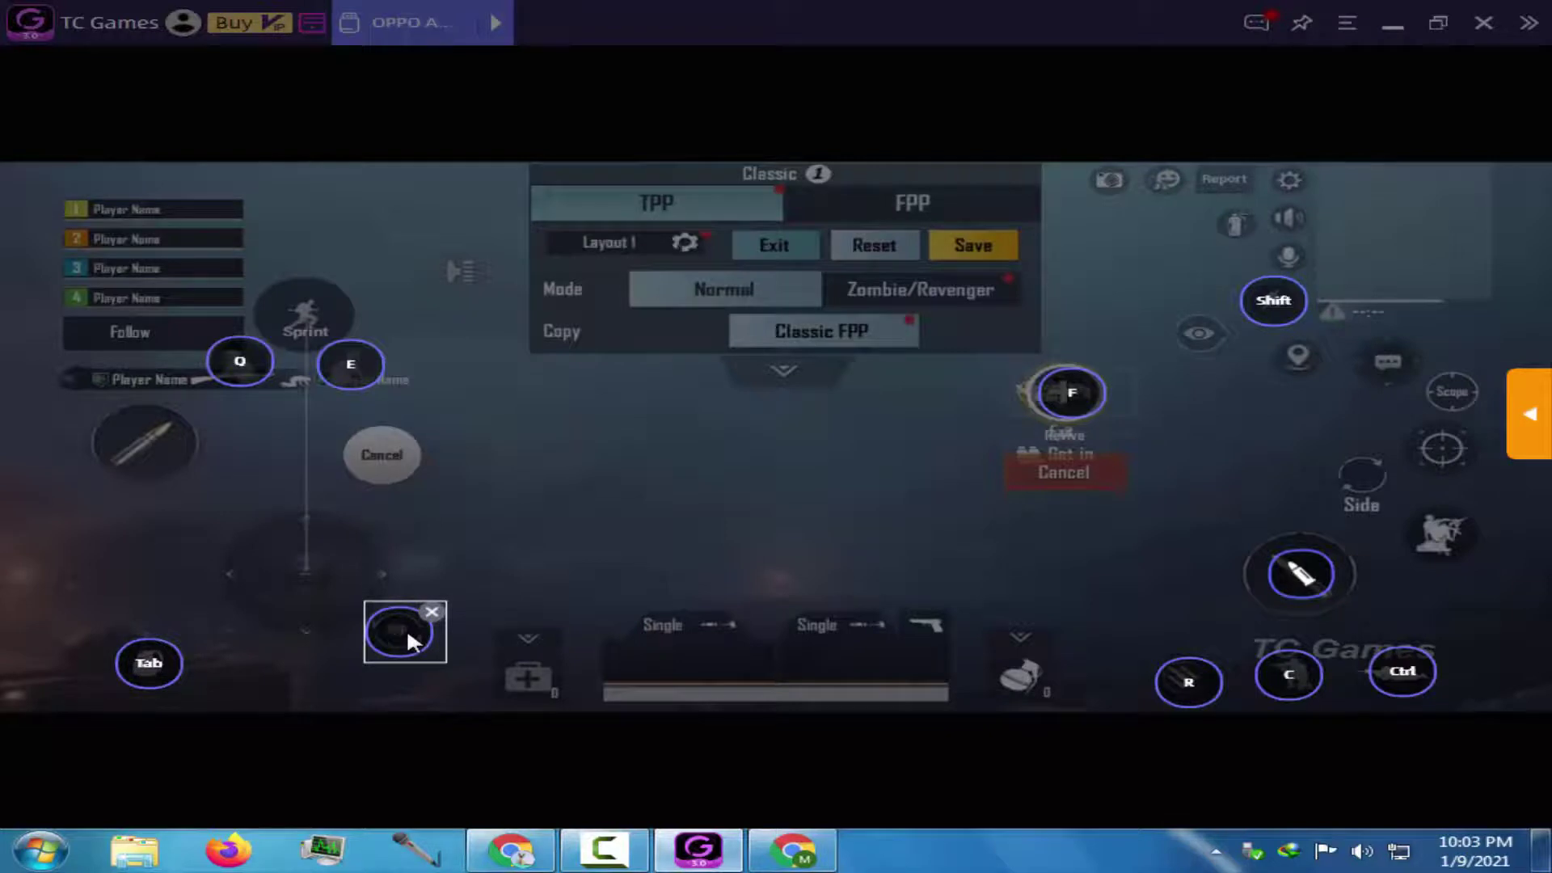
key("v")
left_click(411, 640)
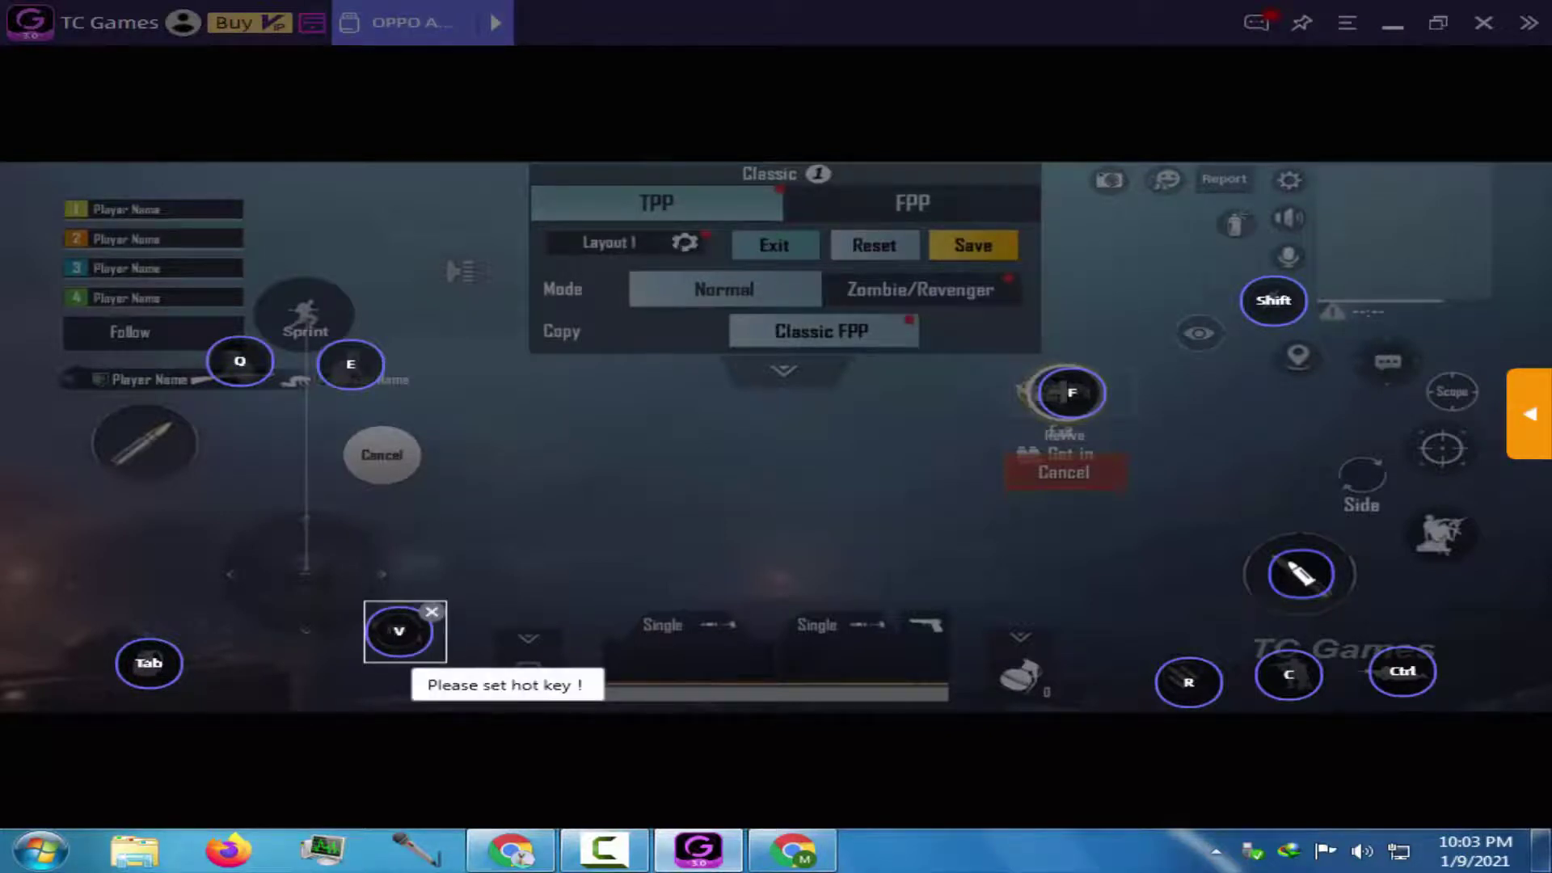
- Add a Shooting sight control over the layout settings box, assign it the middle mouse button, and dismiss the membership tip
left_click(425, 558)
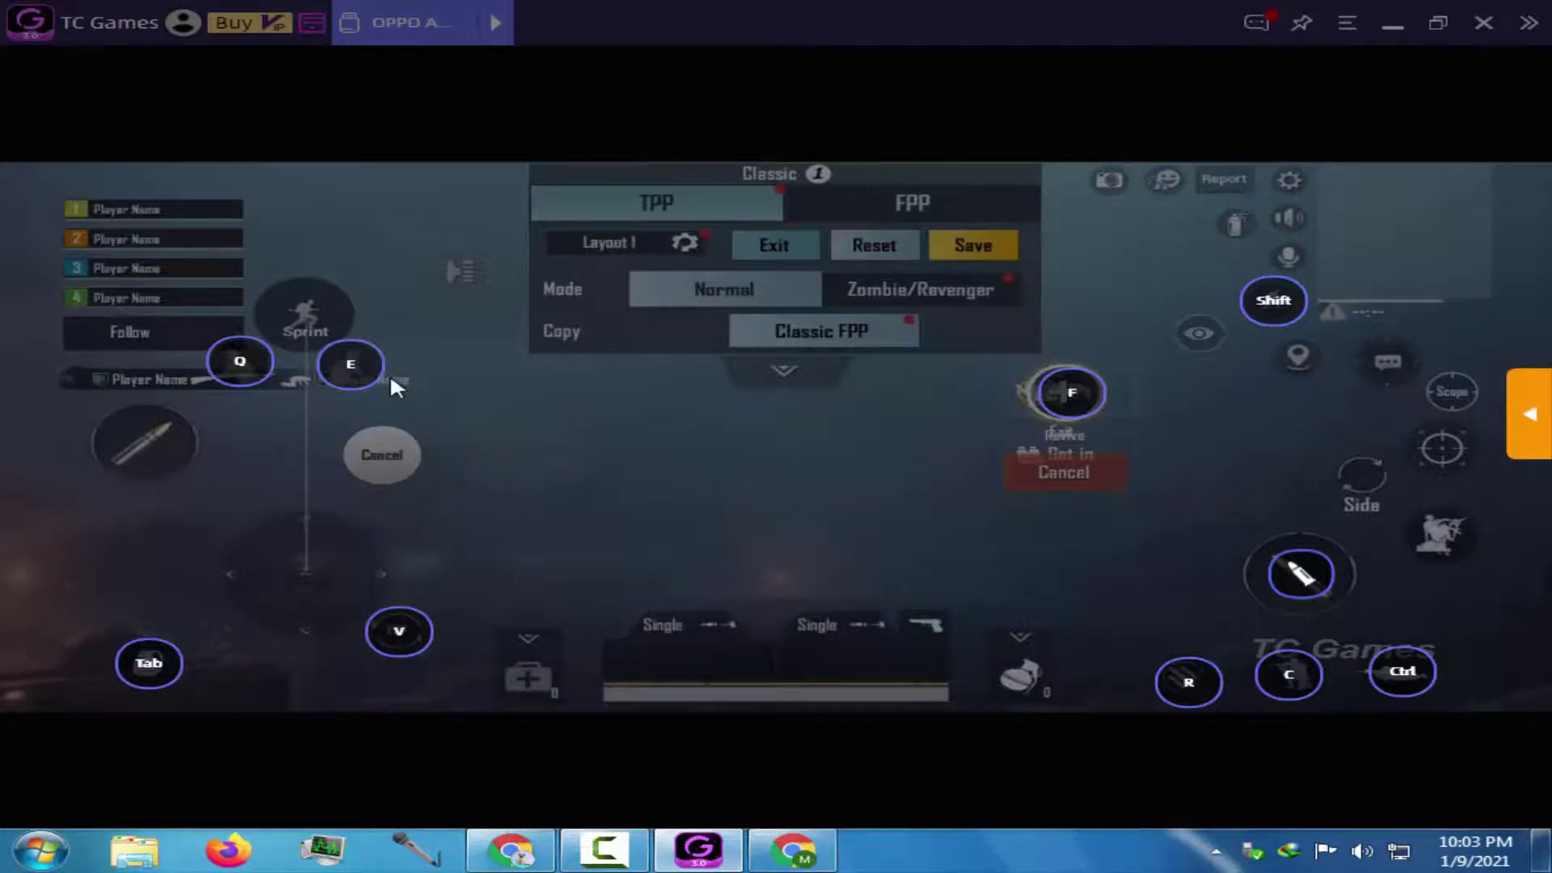
left_click(1530, 414)
left_click_drag(1290, 85, 793, 269)
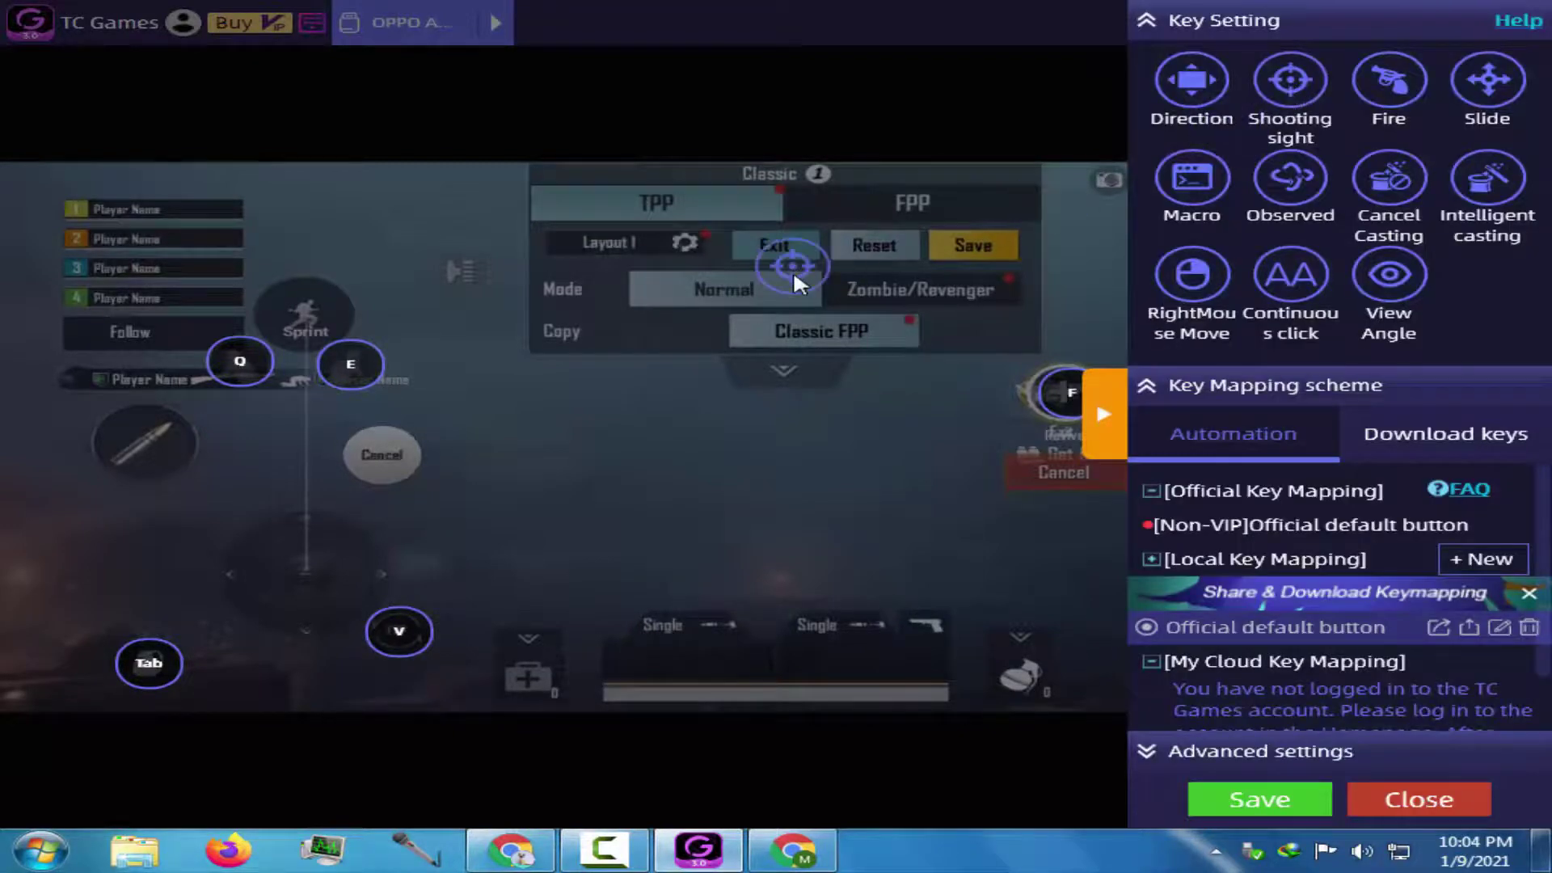
left_click(783, 270)
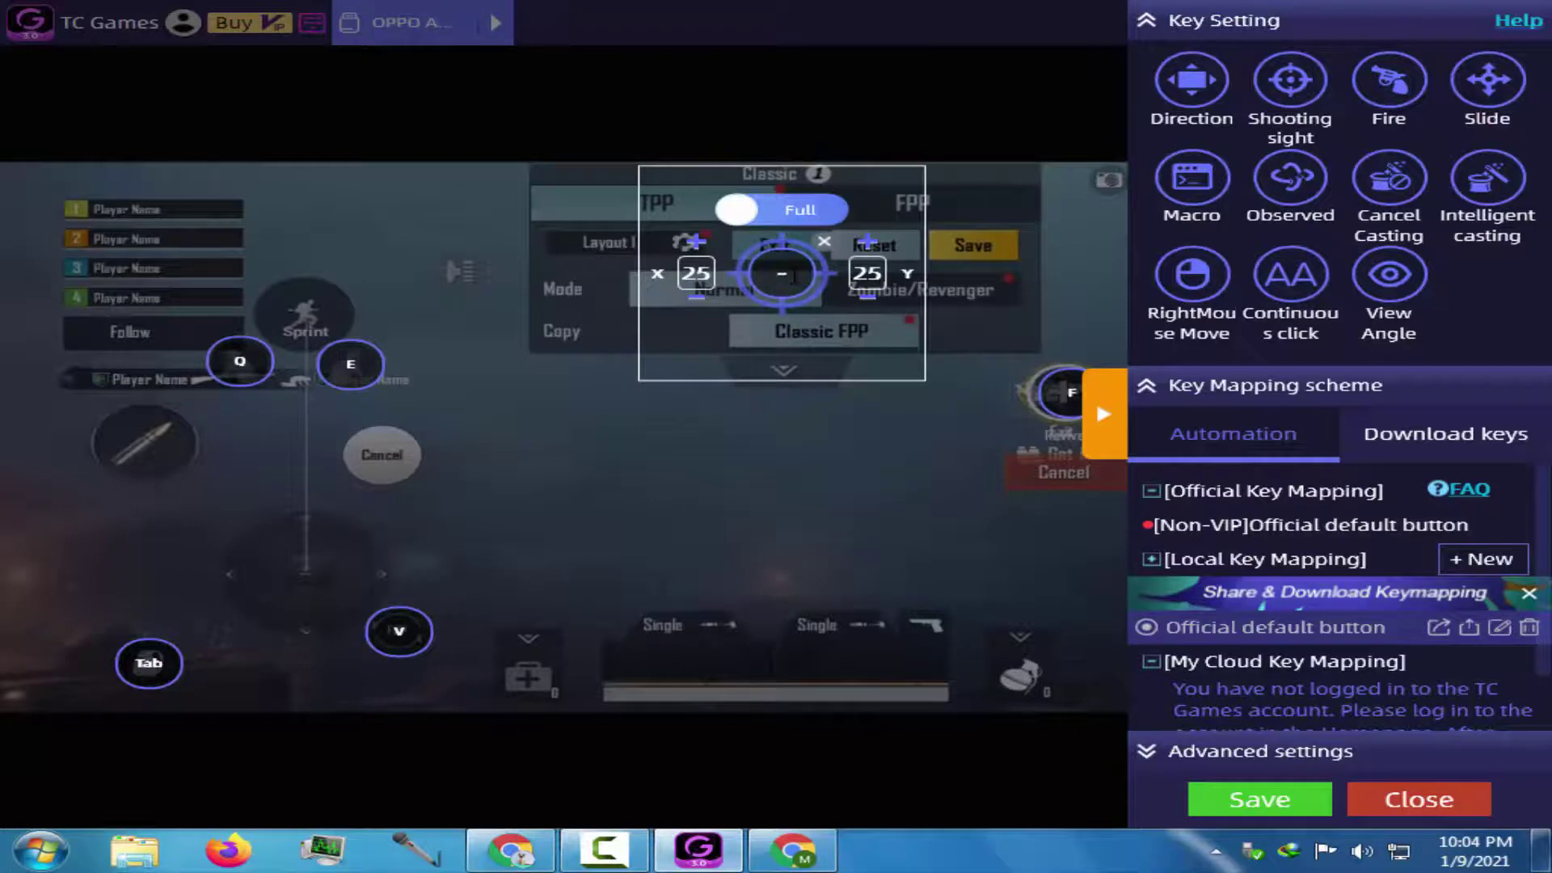
right_click(780, 272)
left_click_drag(780, 272, 785, 269)
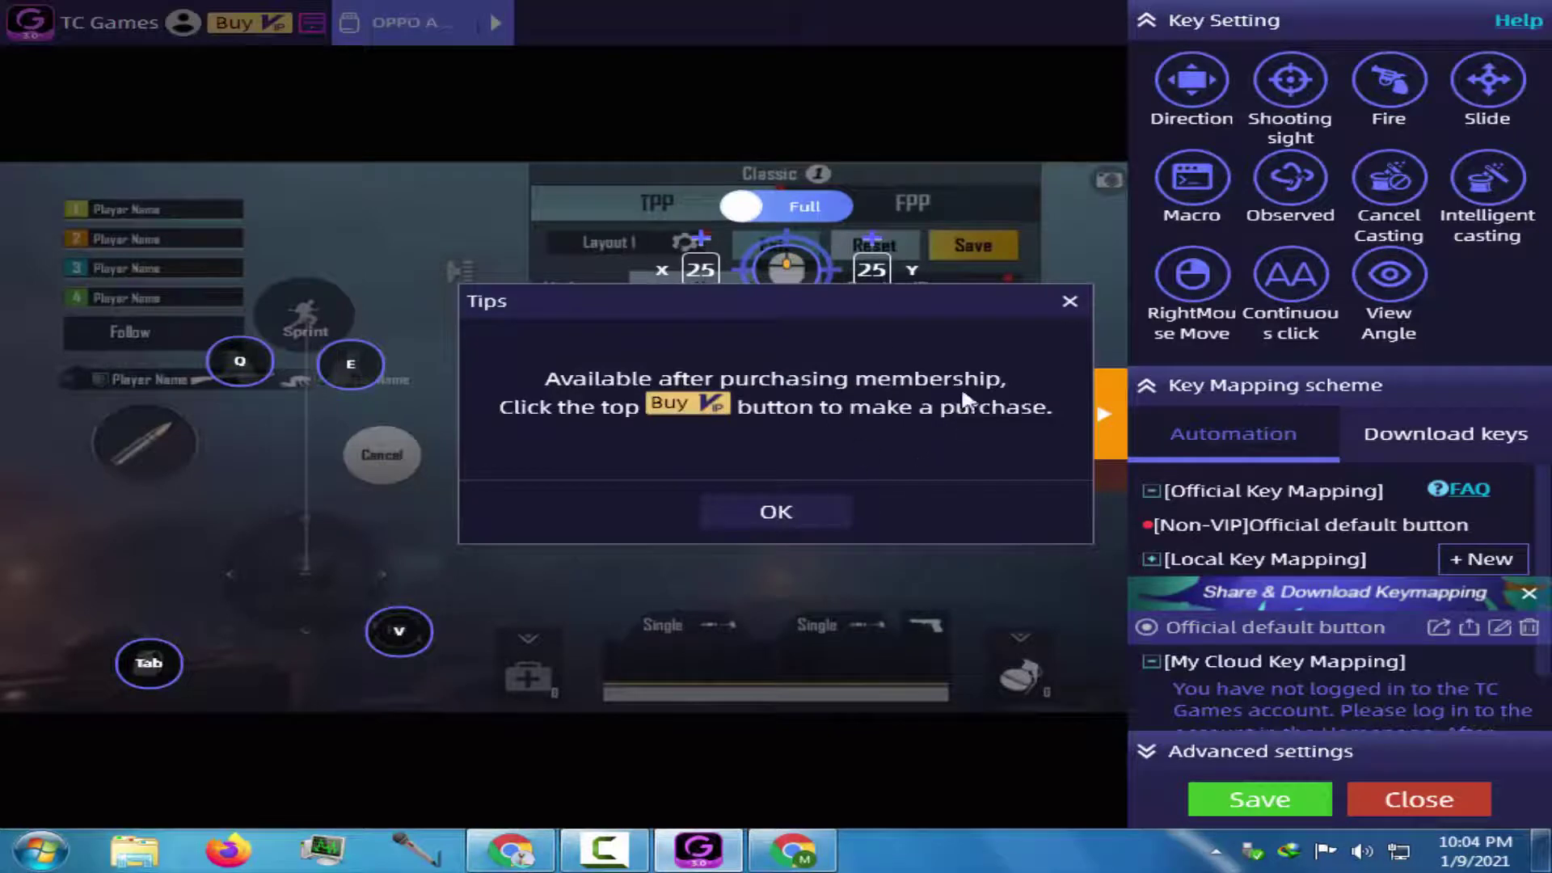
left_click(1069, 301)
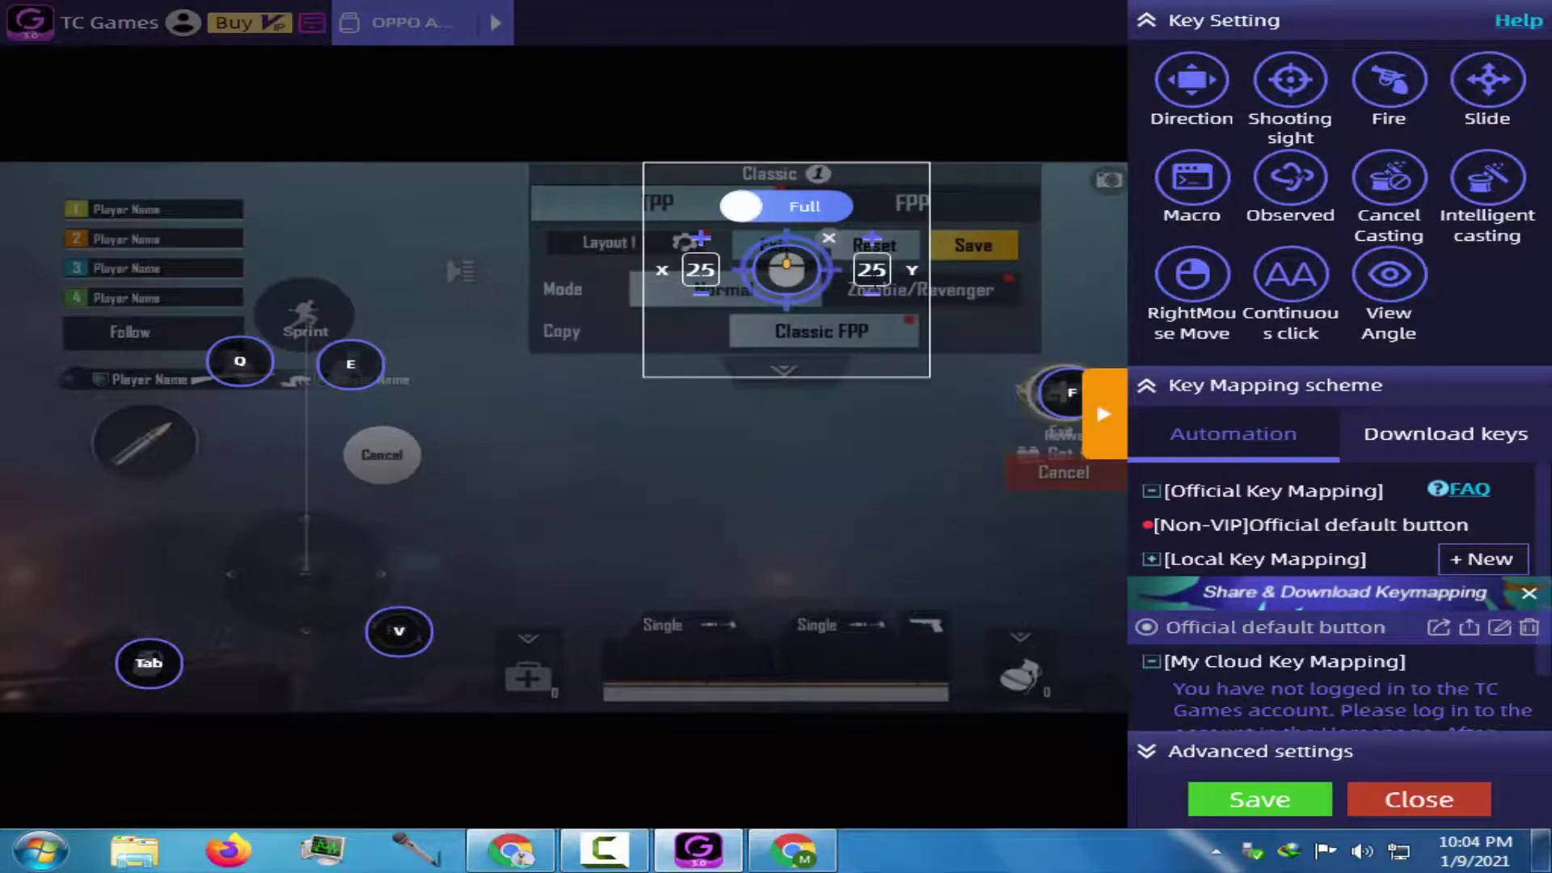
- Set both the X and Y sensitivity of the Shooting sight control to 30
left_click(873, 241)
left_click(874, 241)
left_click(874, 240)
left_click(874, 241)
left_click(874, 241)
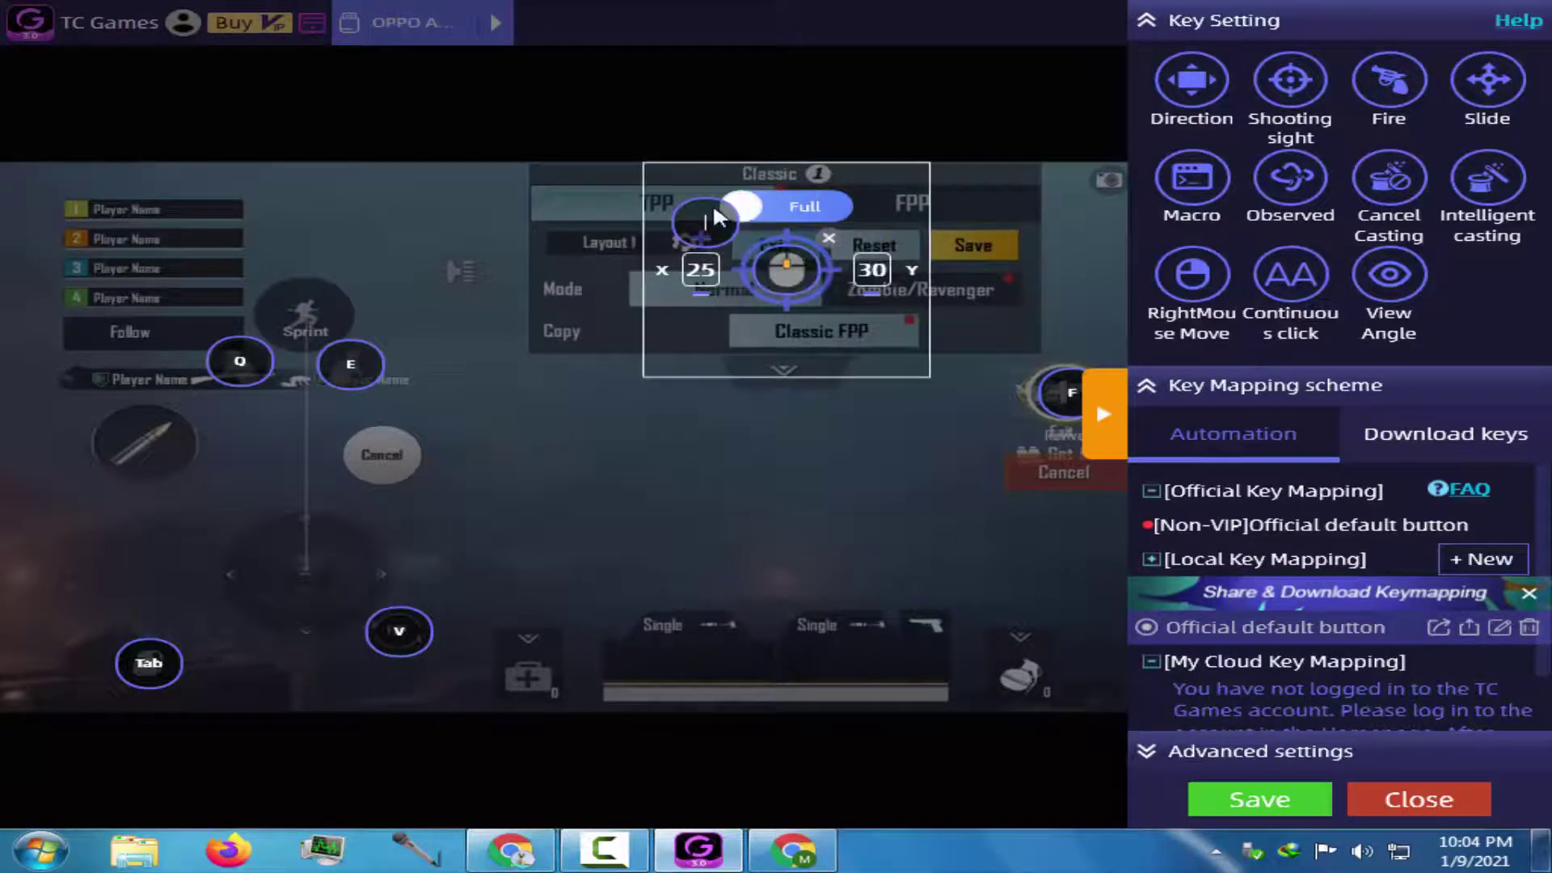
left_click(738, 203)
left_click(697, 226)
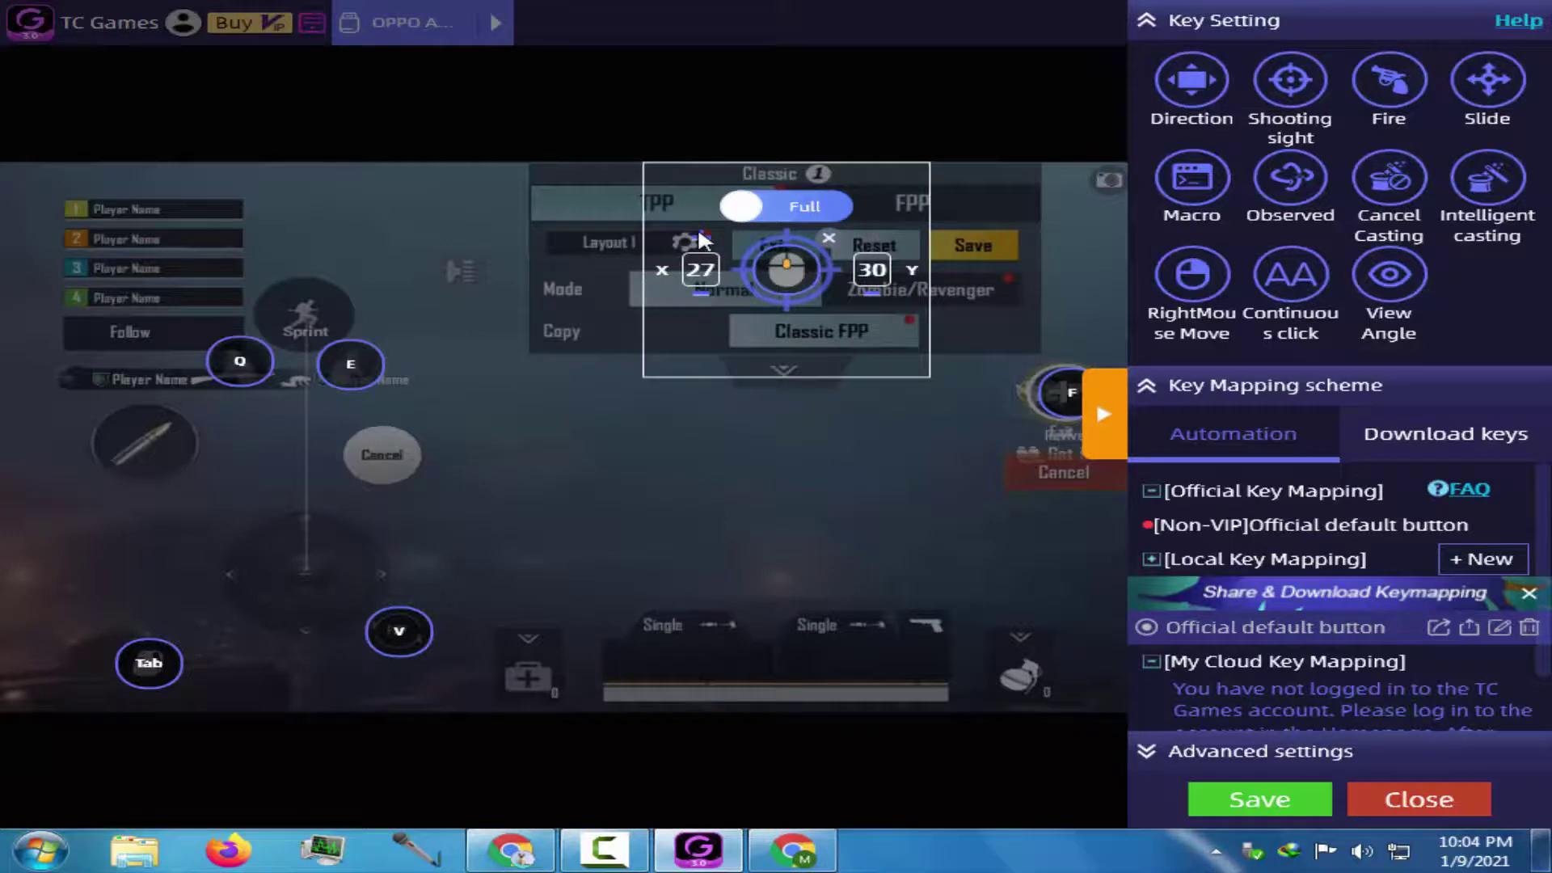
left_click(1104, 414)
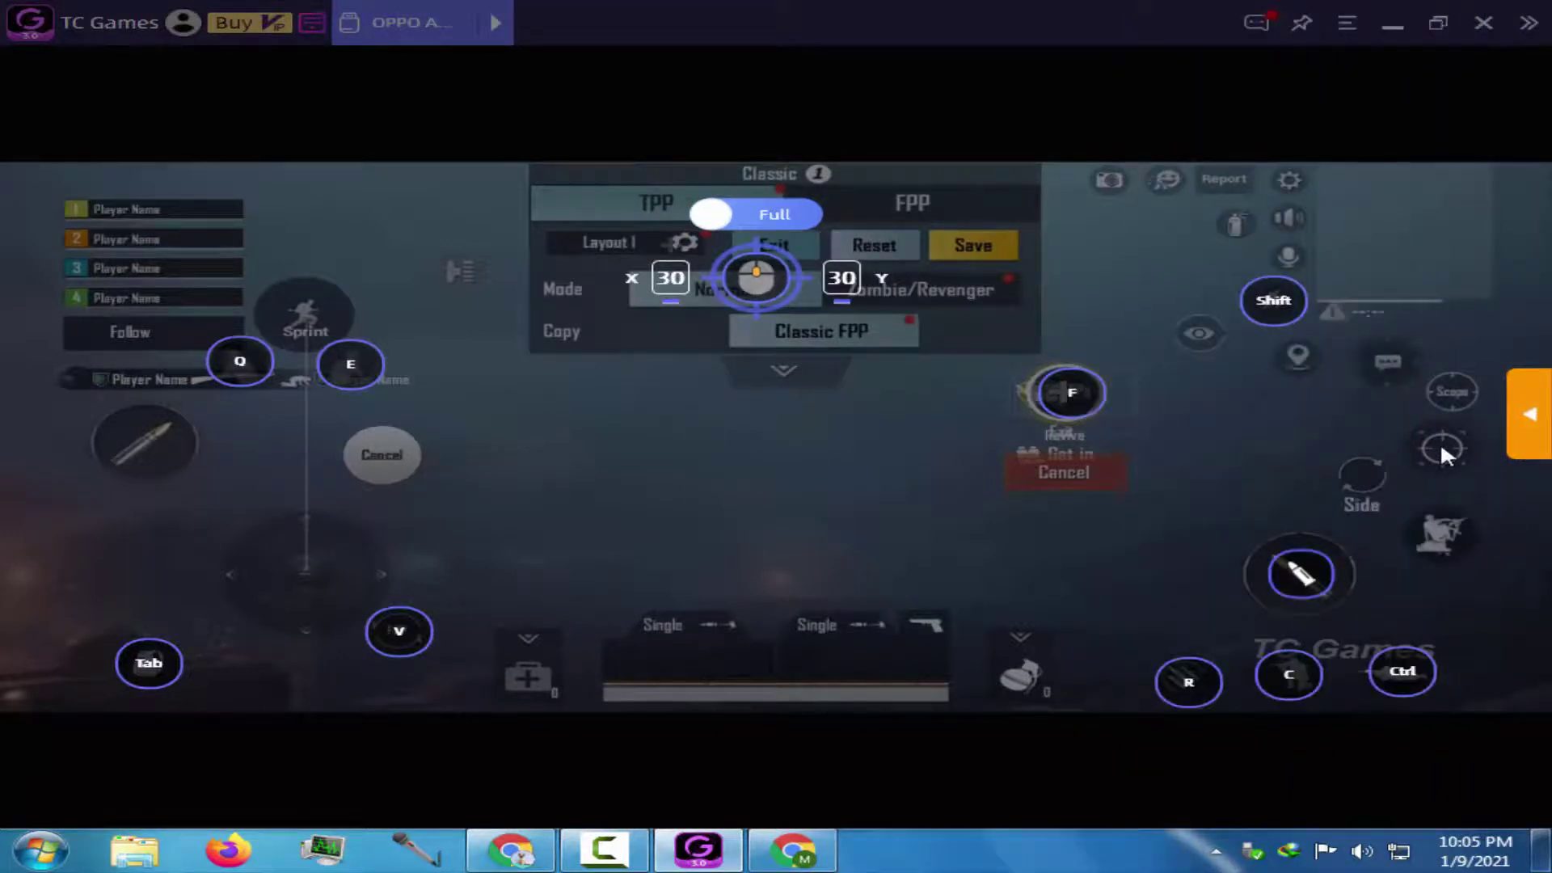
- Assign the right mouse button to the aim button below Scope and hotkey M to the minimap
left_click(1439, 442)
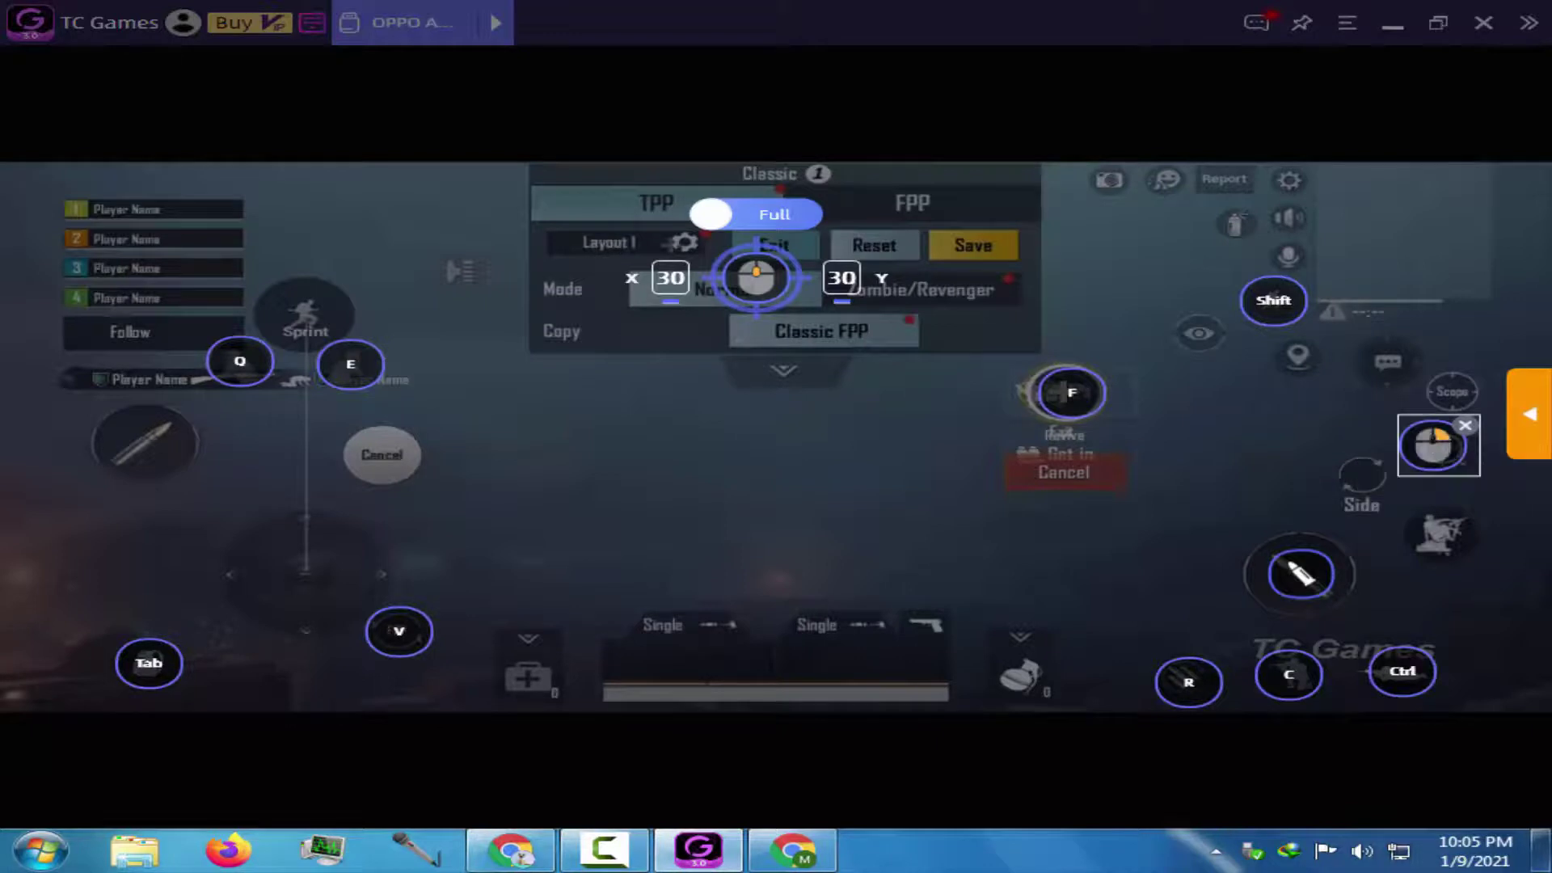
mouse_move(1455, 448)
left_mouse_down()
mouse_move(1483, 451)
mouse_move(1461, 448)
left_mouse_up()
left_click(1259, 394)
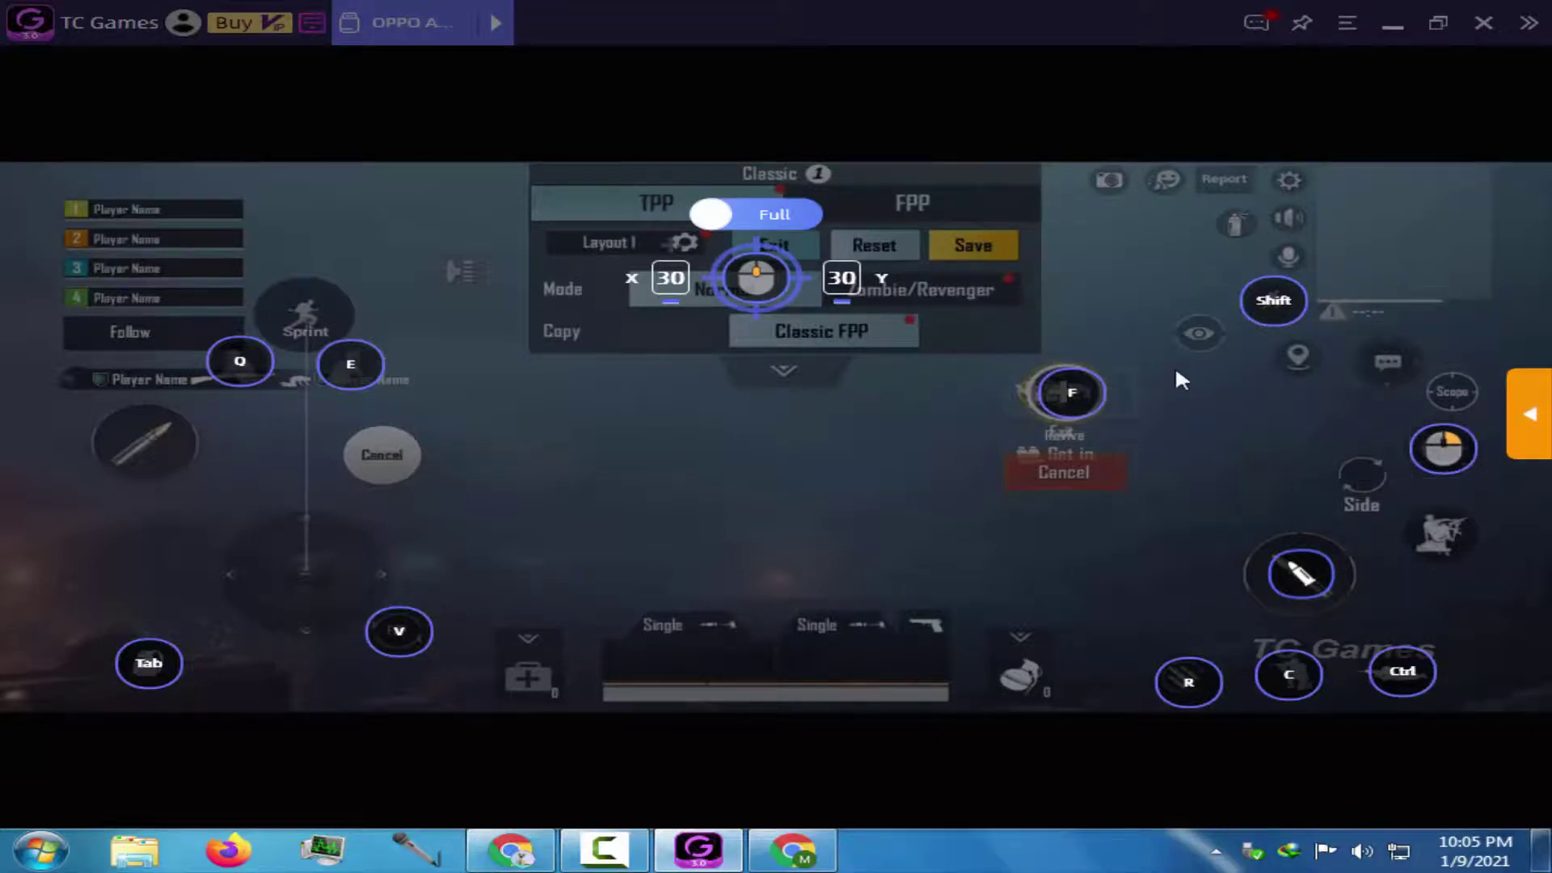
left_click(1458, 190)
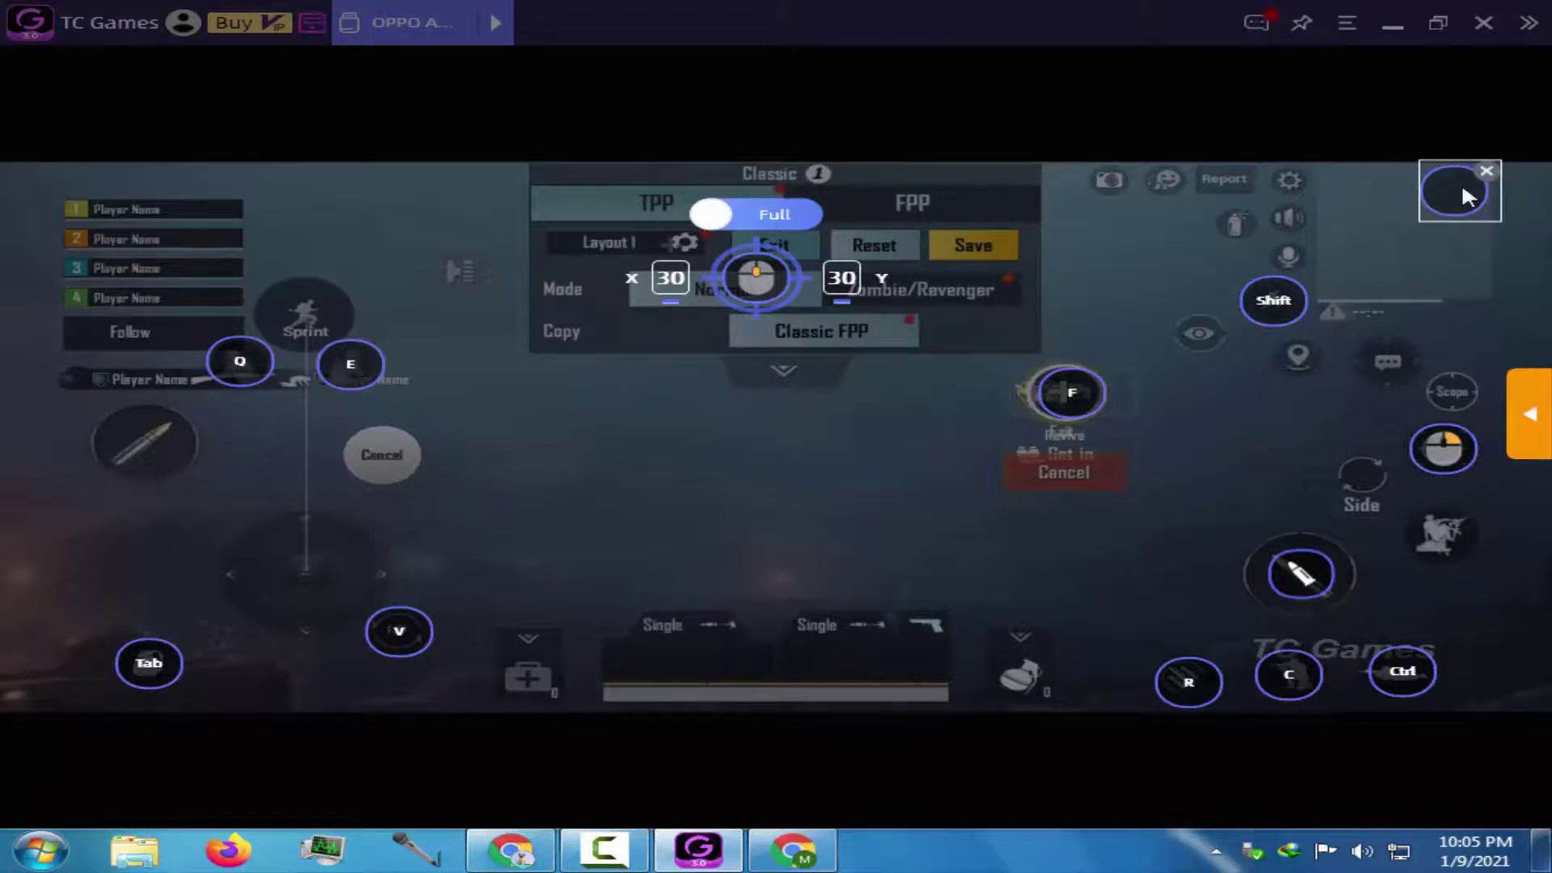
left_click(1375, 212)
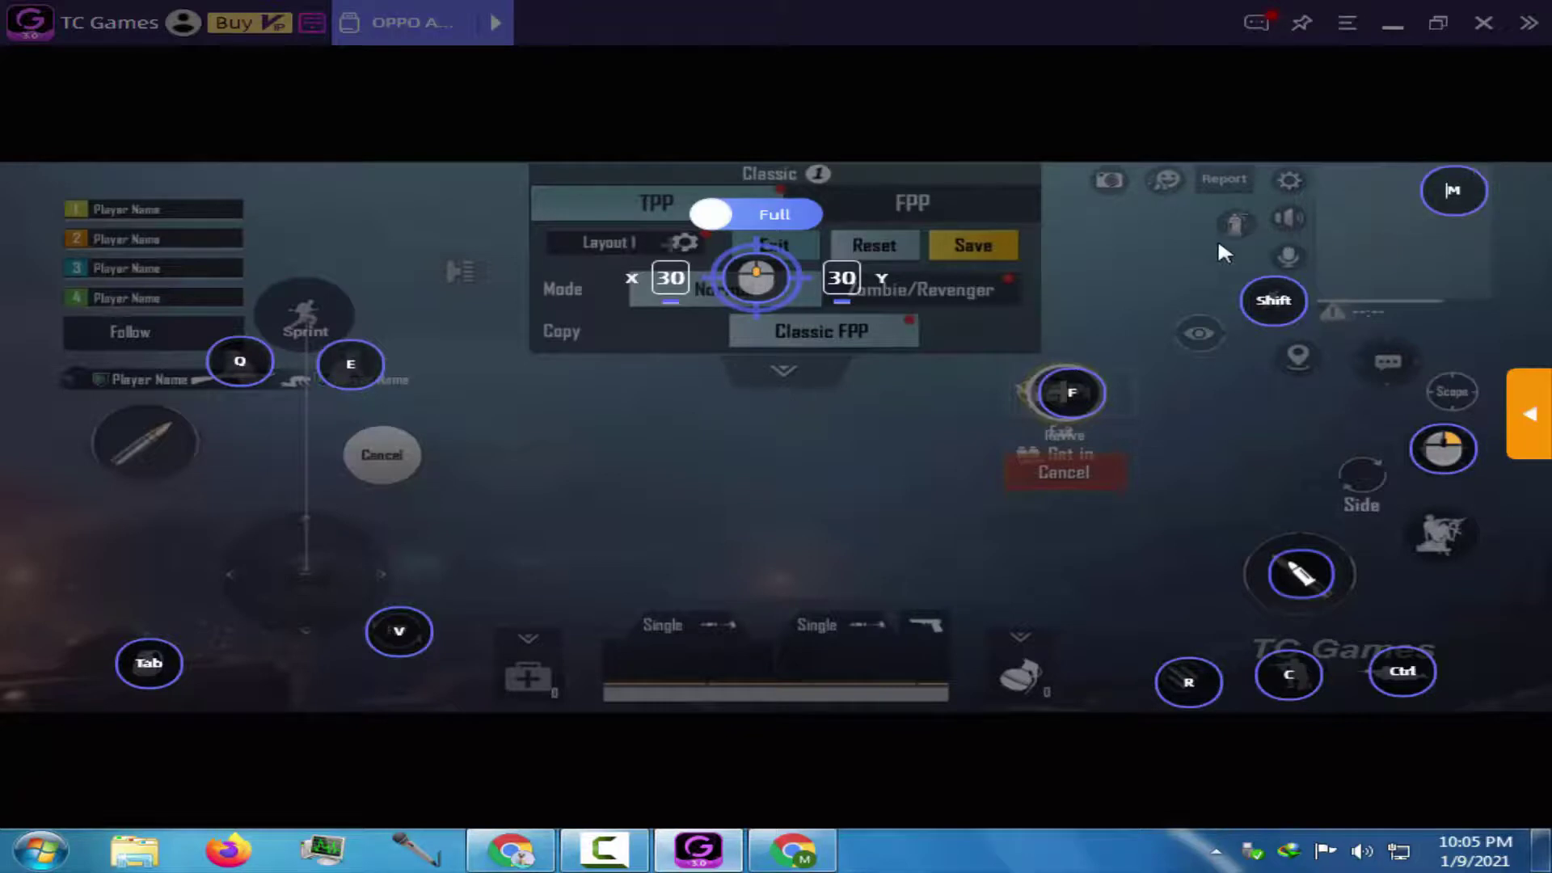
- Place a WASD Direction control over the movement joystick and shrink it slightly to fit
left_click(1529, 414)
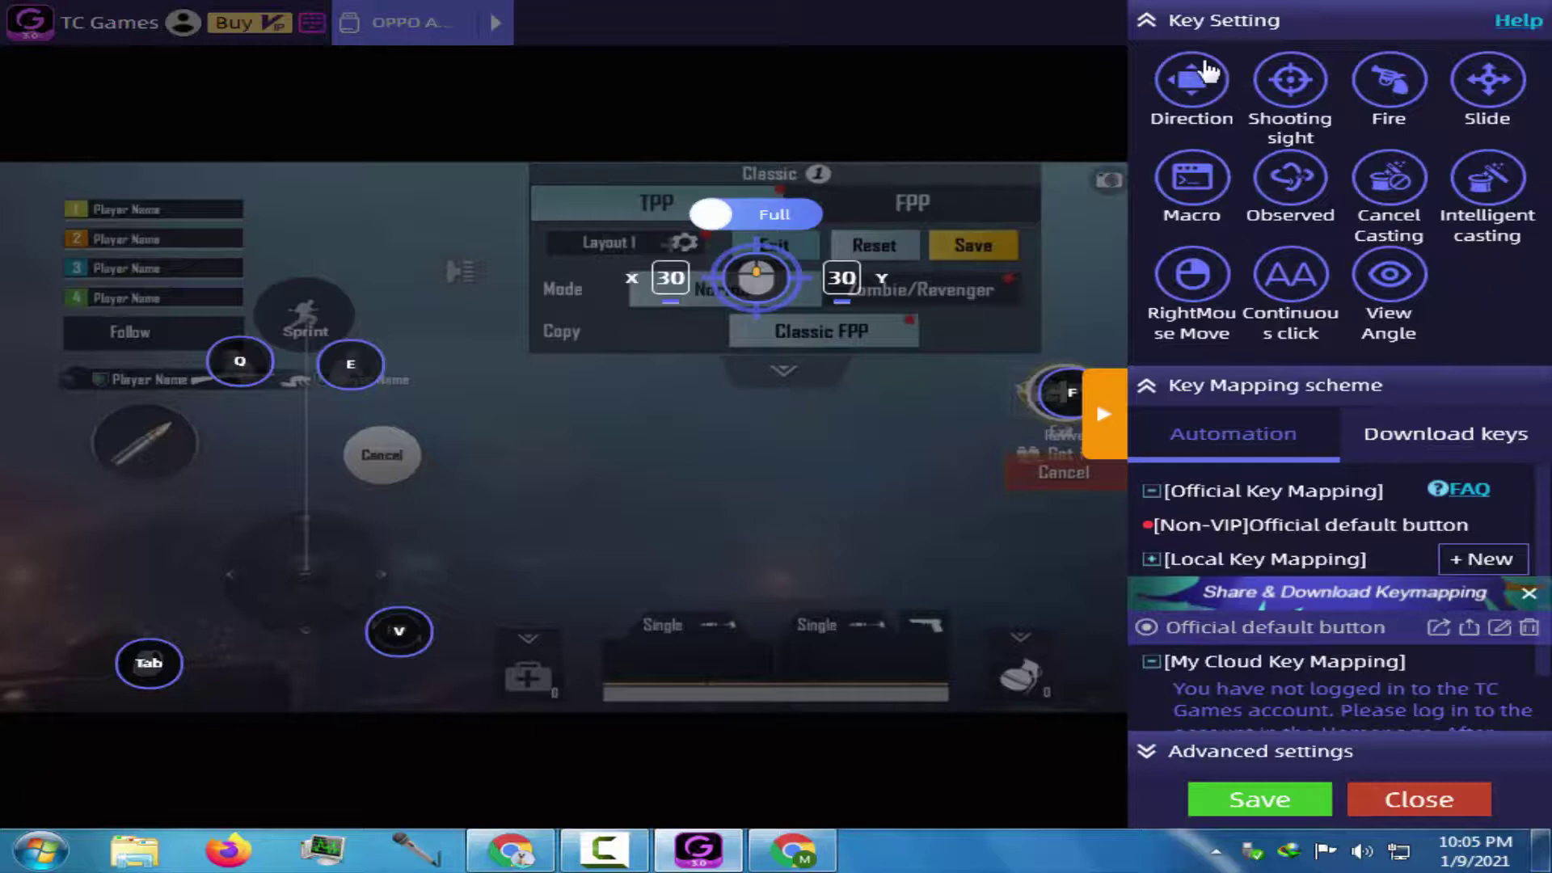
left_click_drag(1202, 85, 307, 557)
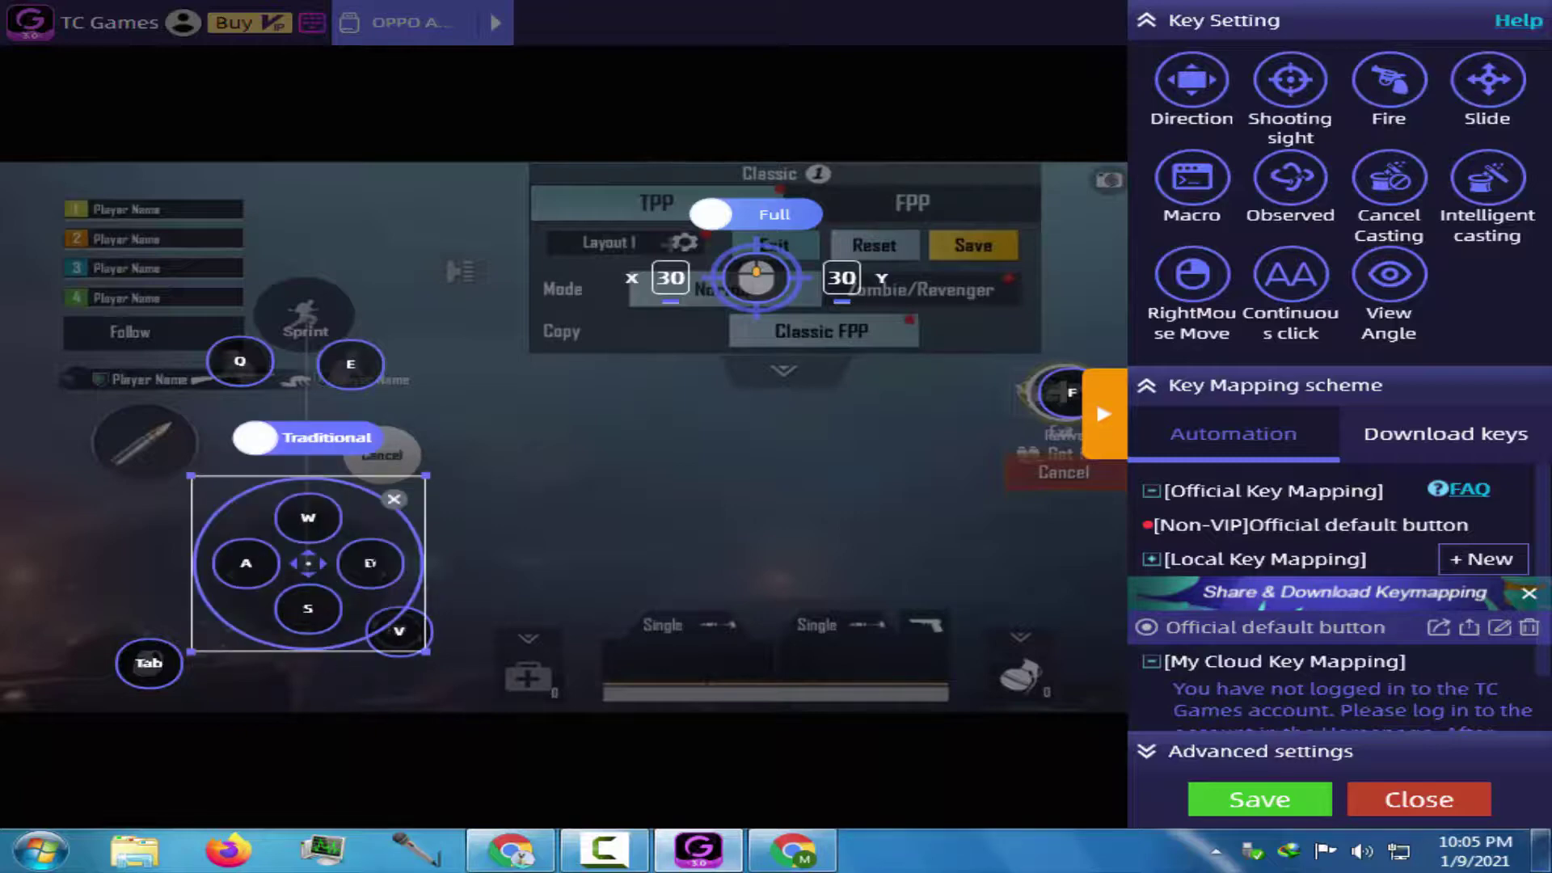
left_click_drag(429, 485, 354, 548)
left_click(1103, 414)
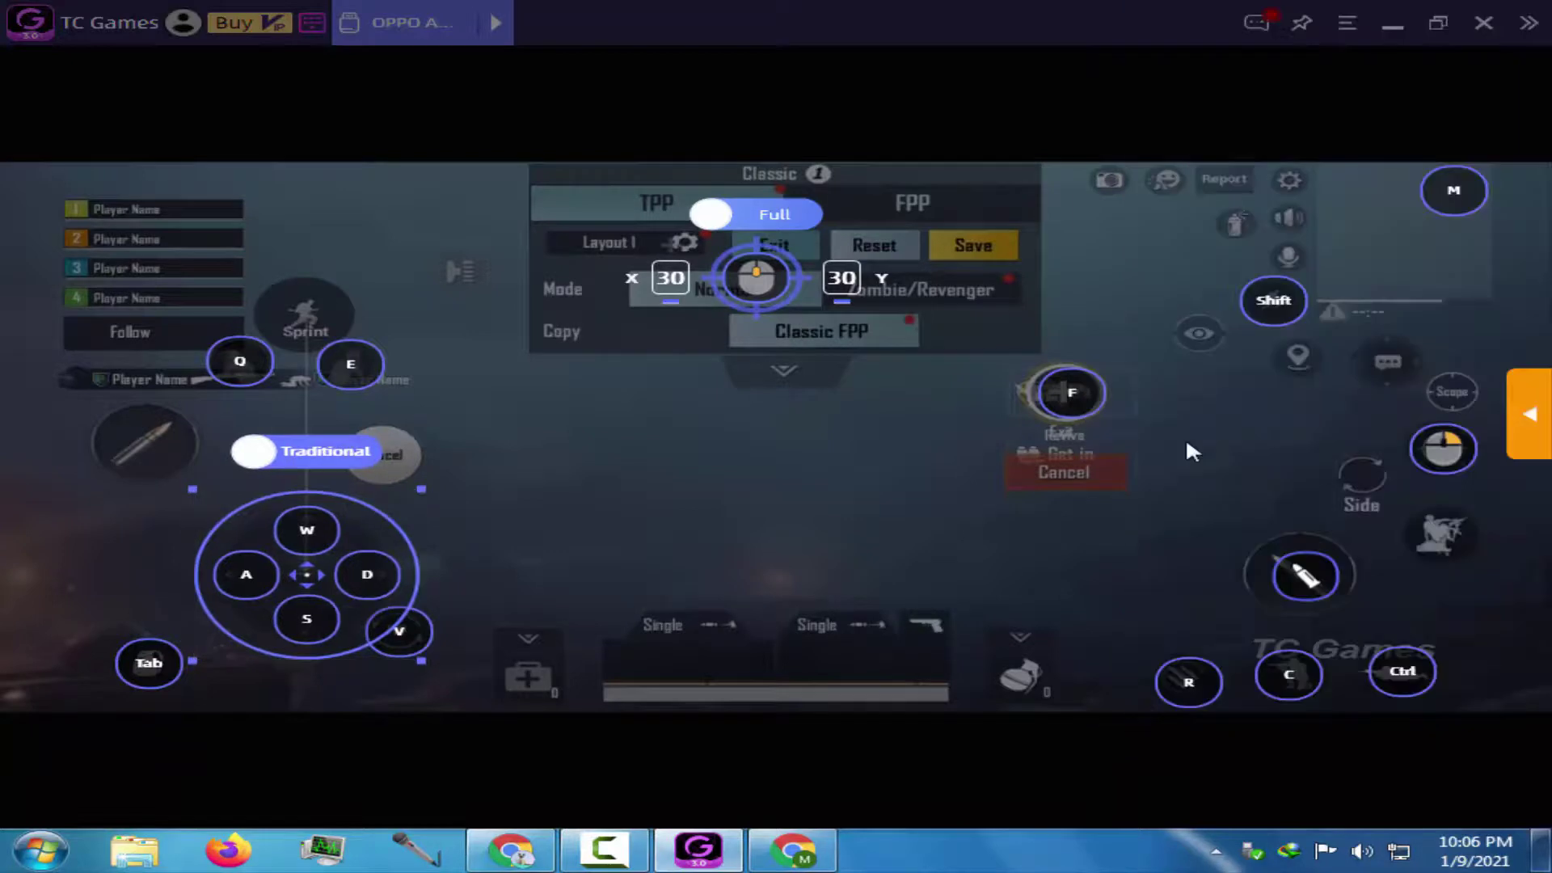
- Assign hotkey 8 to the medkit slot and hotkeys 1 and 2 to the first and second weapon slots
left_click(535, 683)
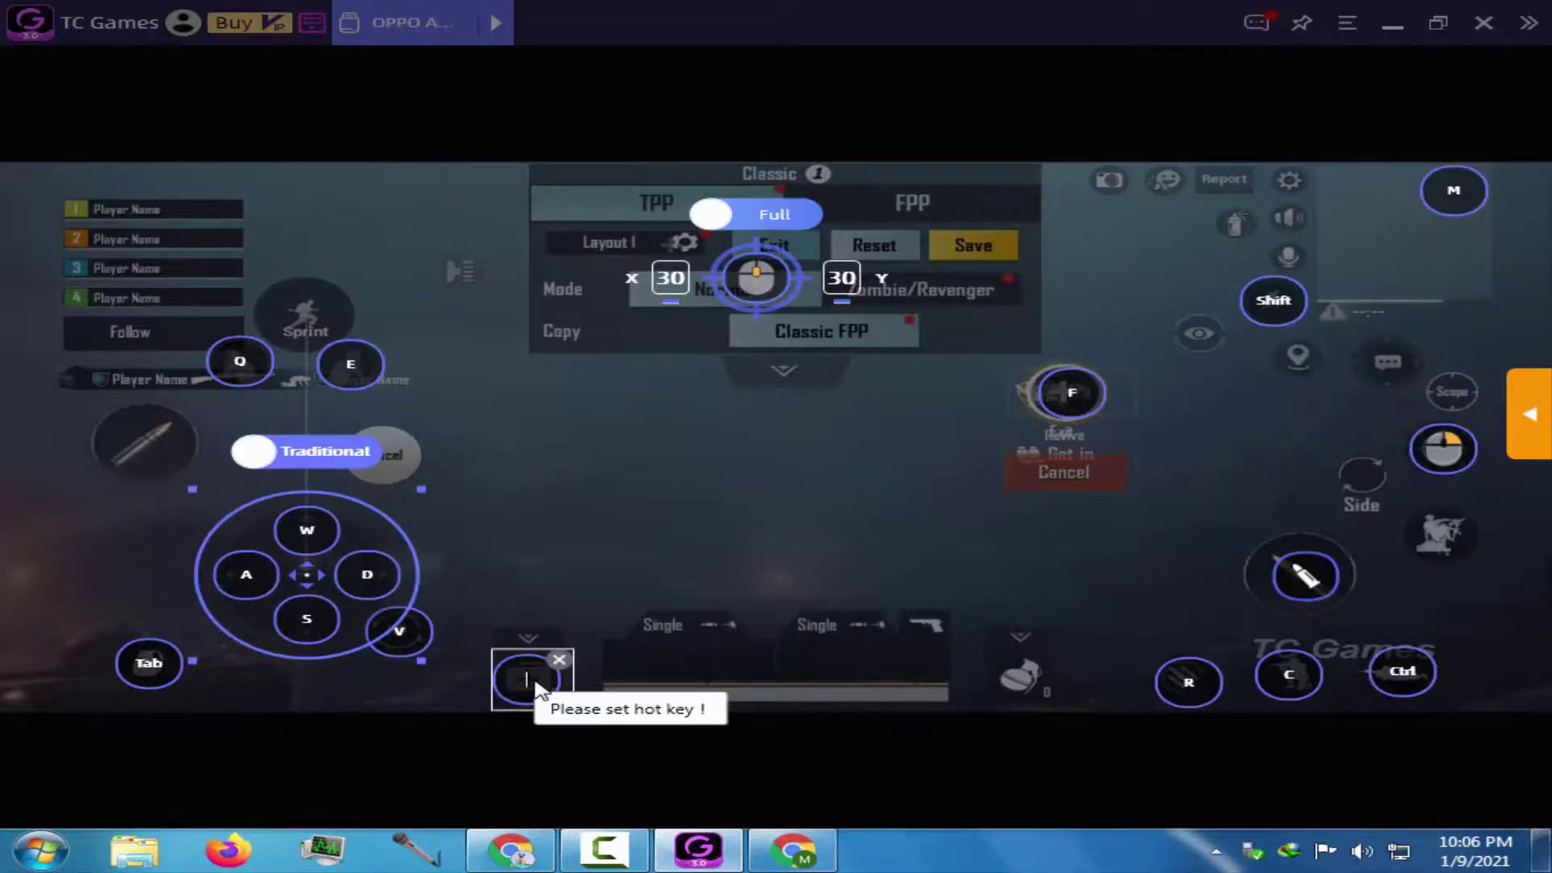
key("b")
left_click(655, 659)
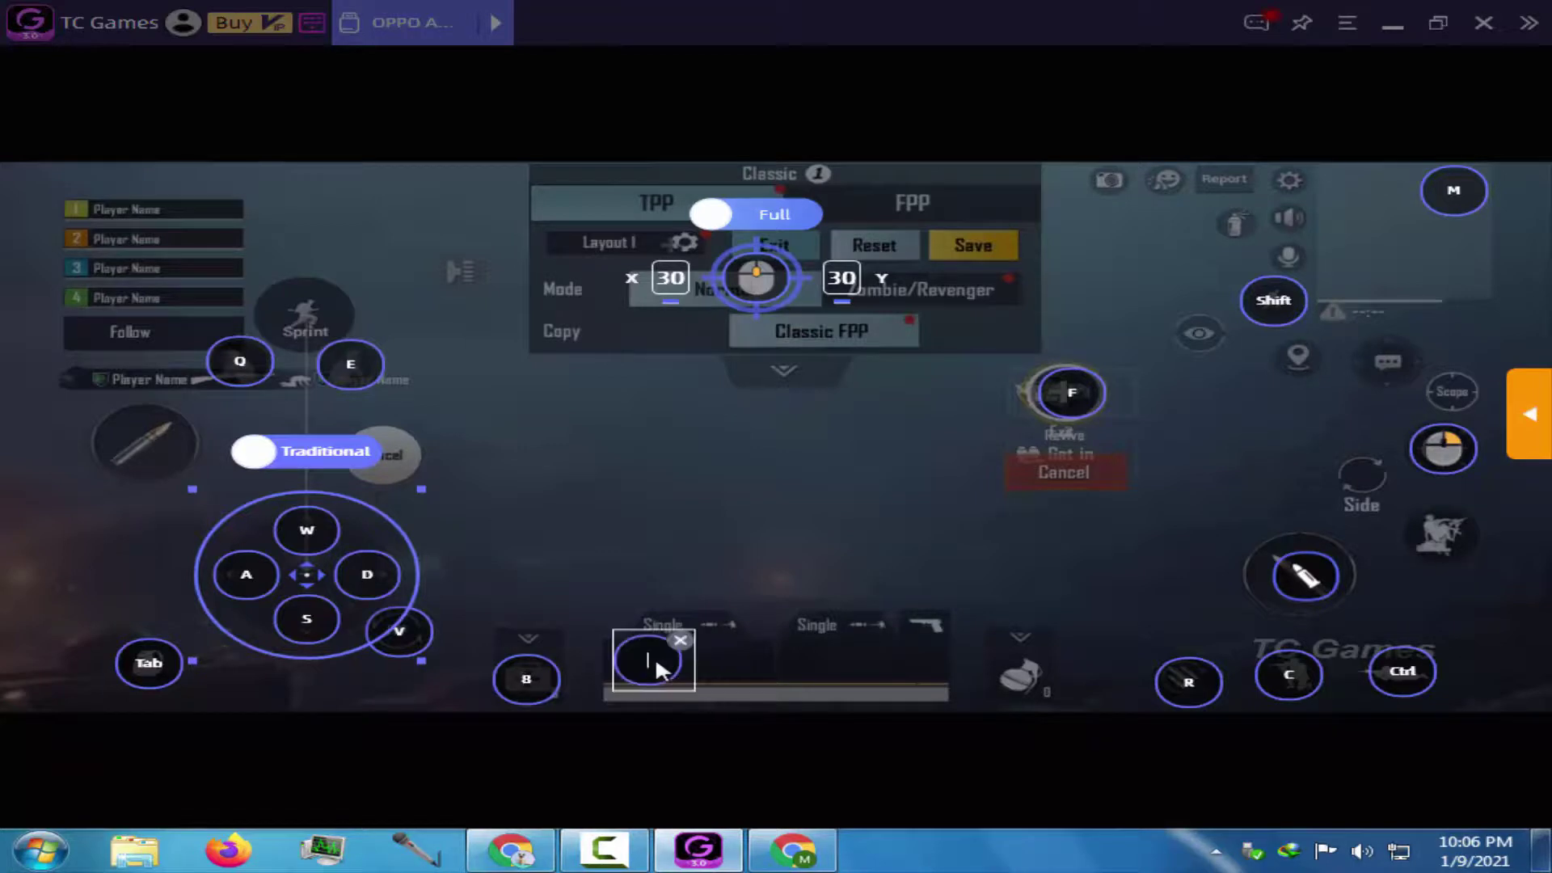
key("1")
left_click(846, 651)
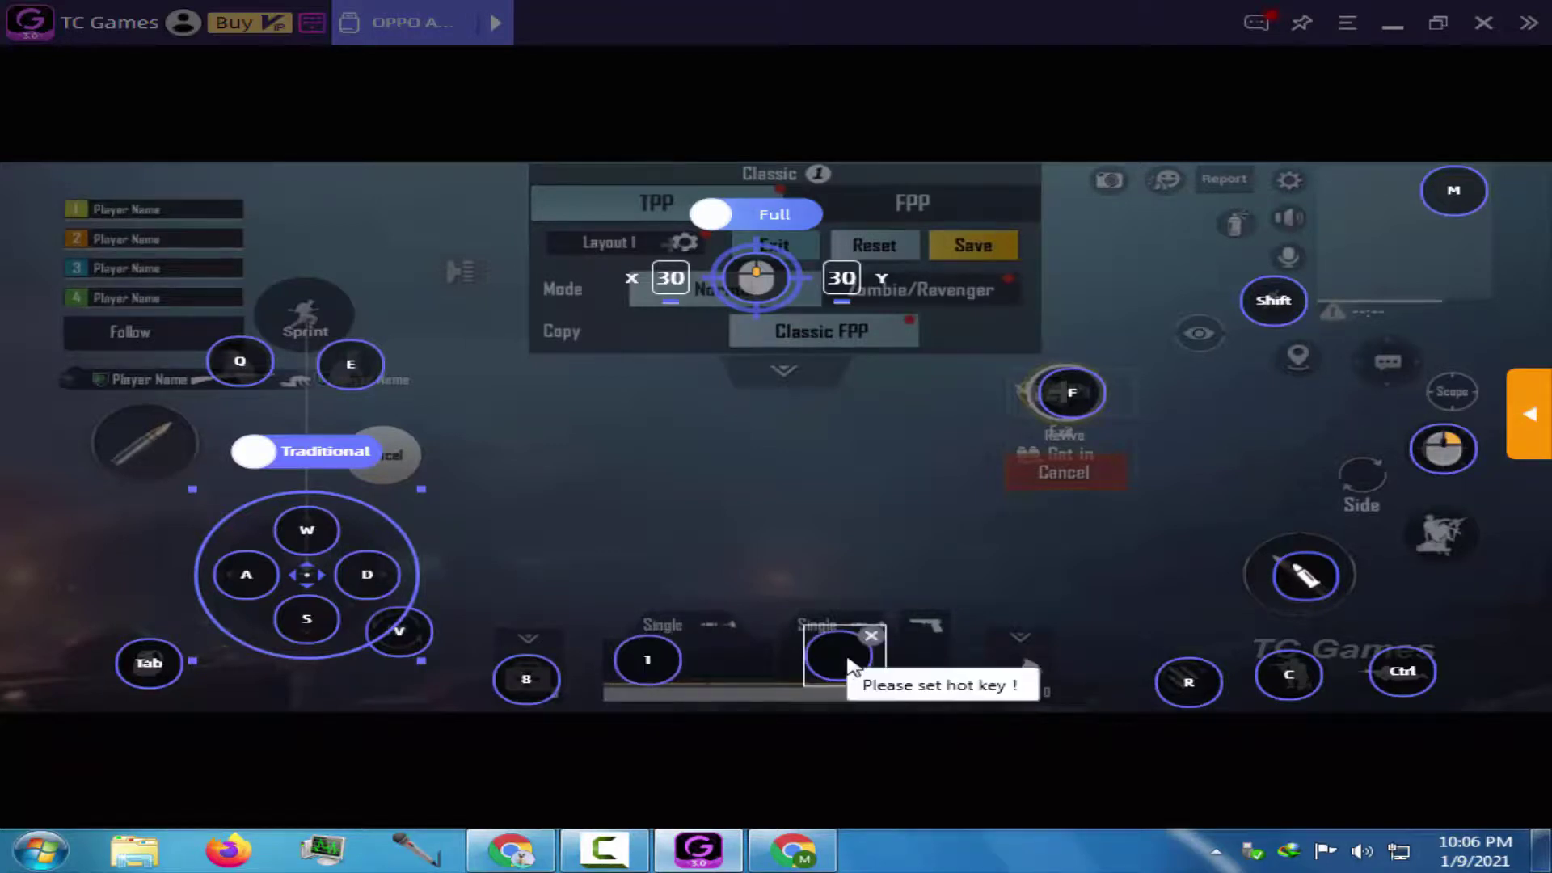
key("2")
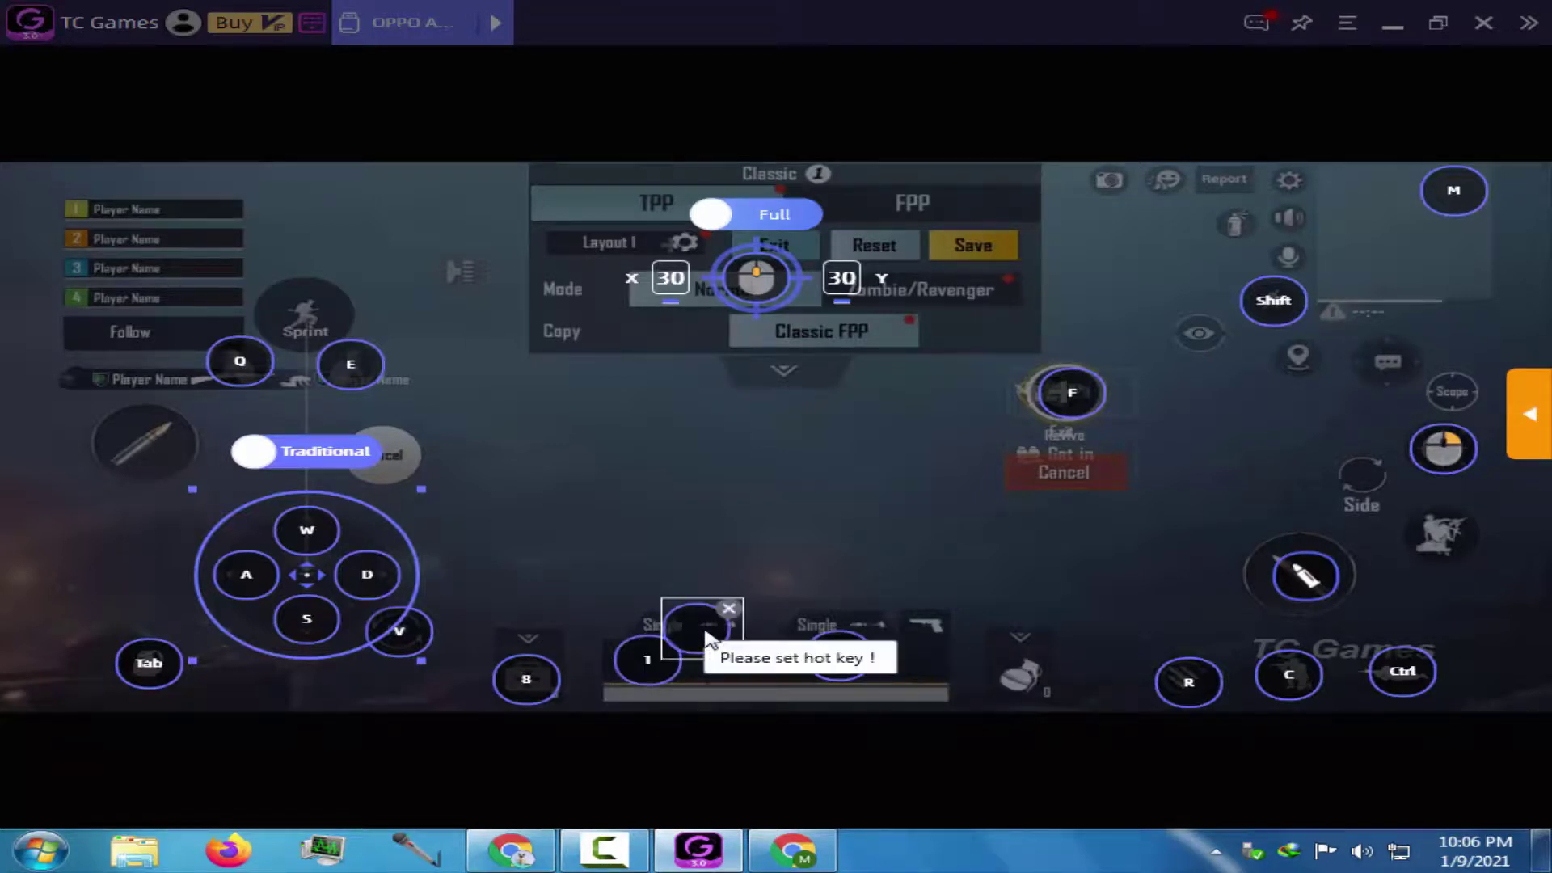
- Assign hotkeys B and N to the first and second weapons' fire mode switches and hotkey 3 to the pistol slot
key("b")
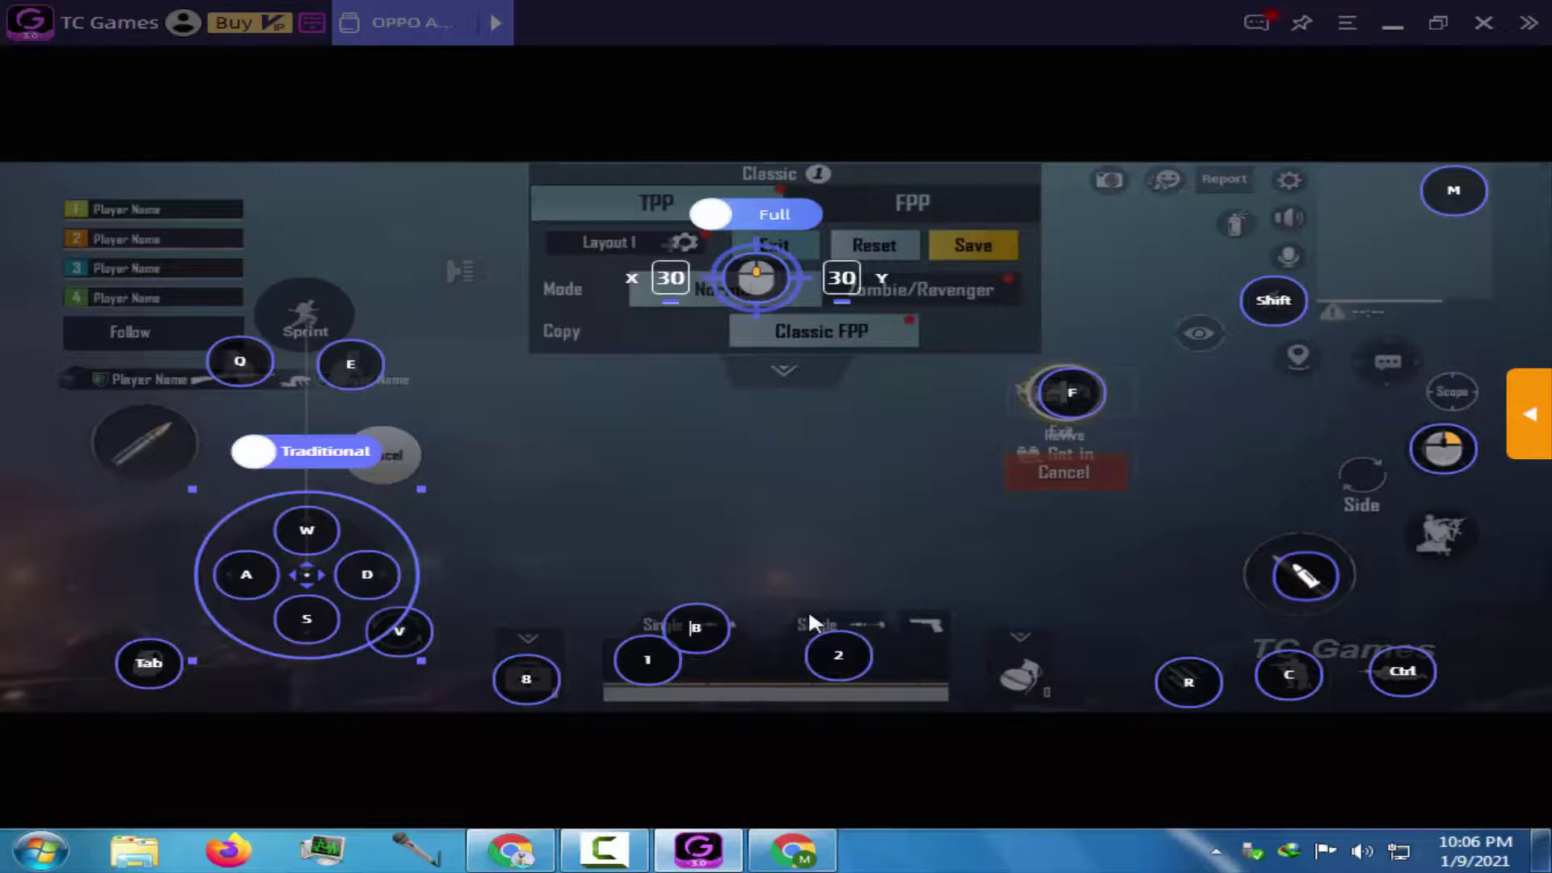
left_click(863, 625)
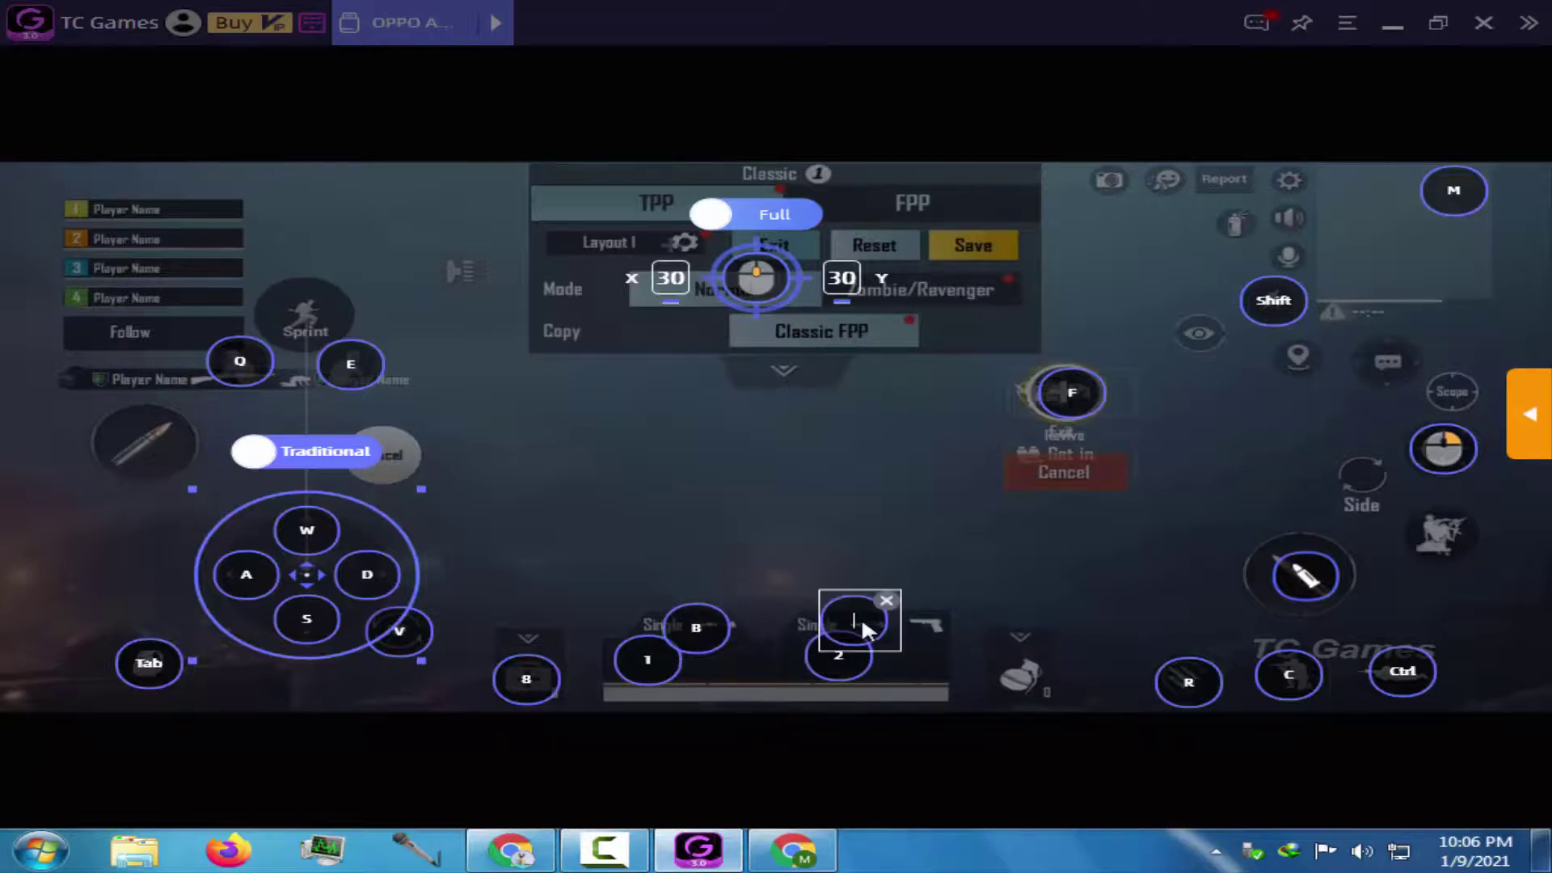
key("n")
left_click(936, 625)
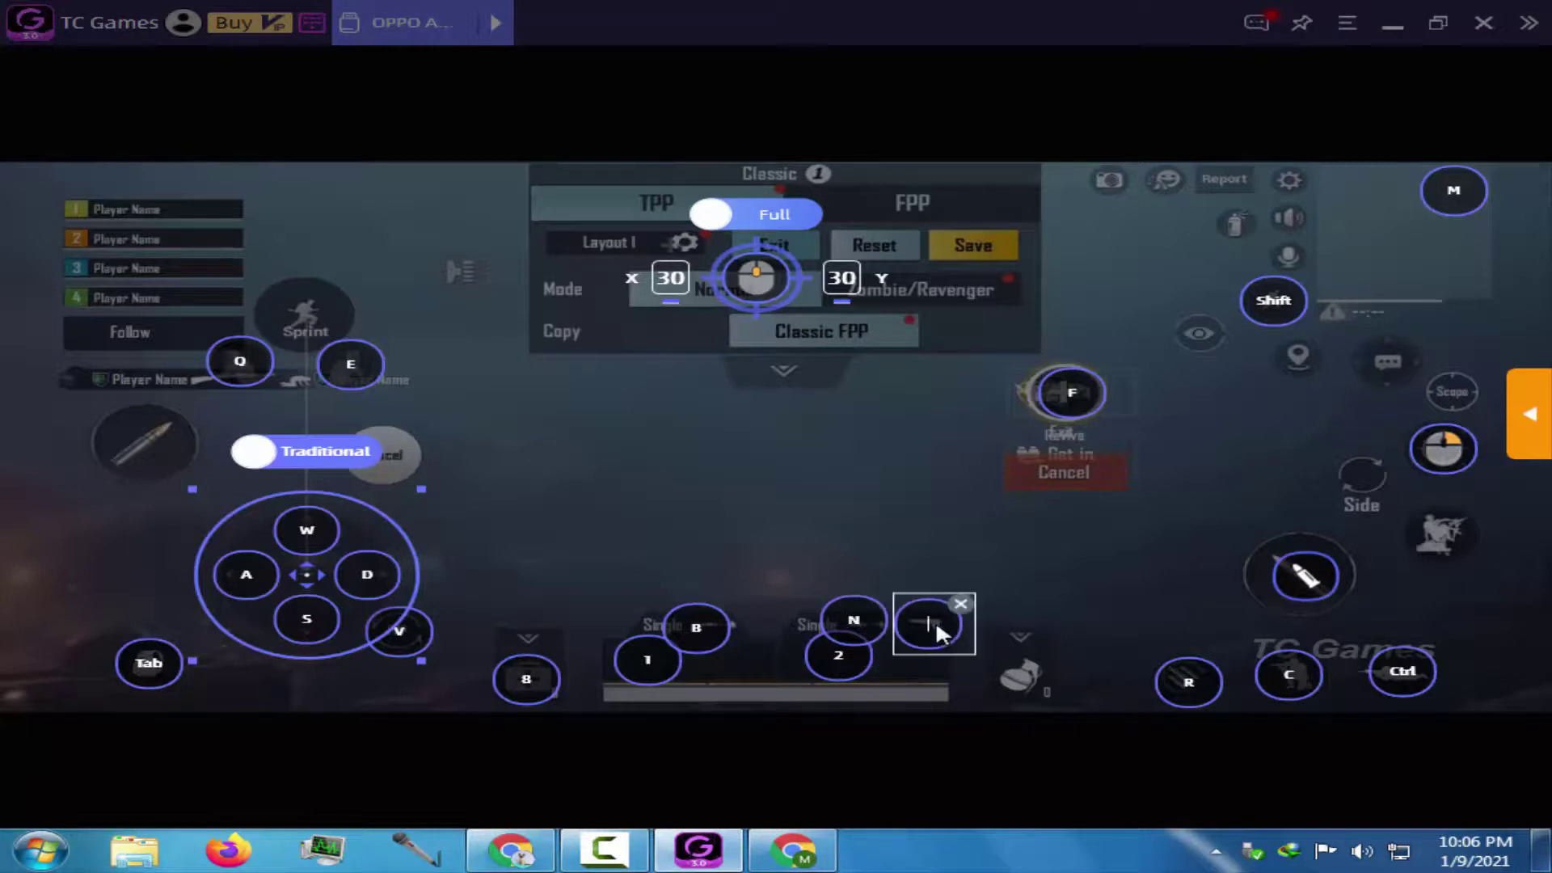
key("3")
- Assign hotkey G to the grenade slot and hotkey Space to the jump button above the prone button
left_click(1032, 672)
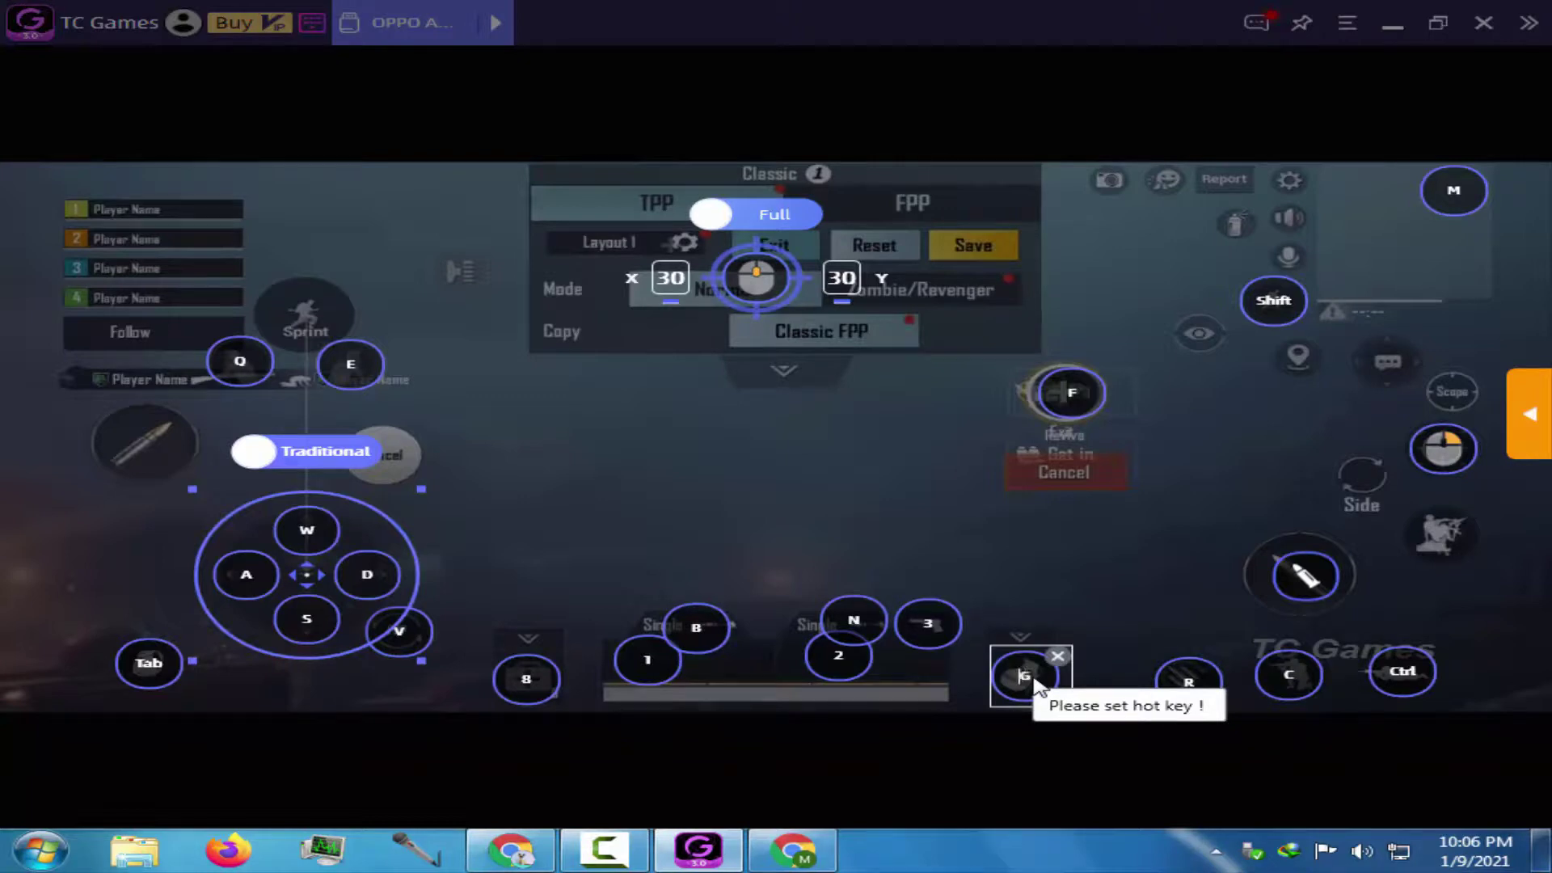
key("g")
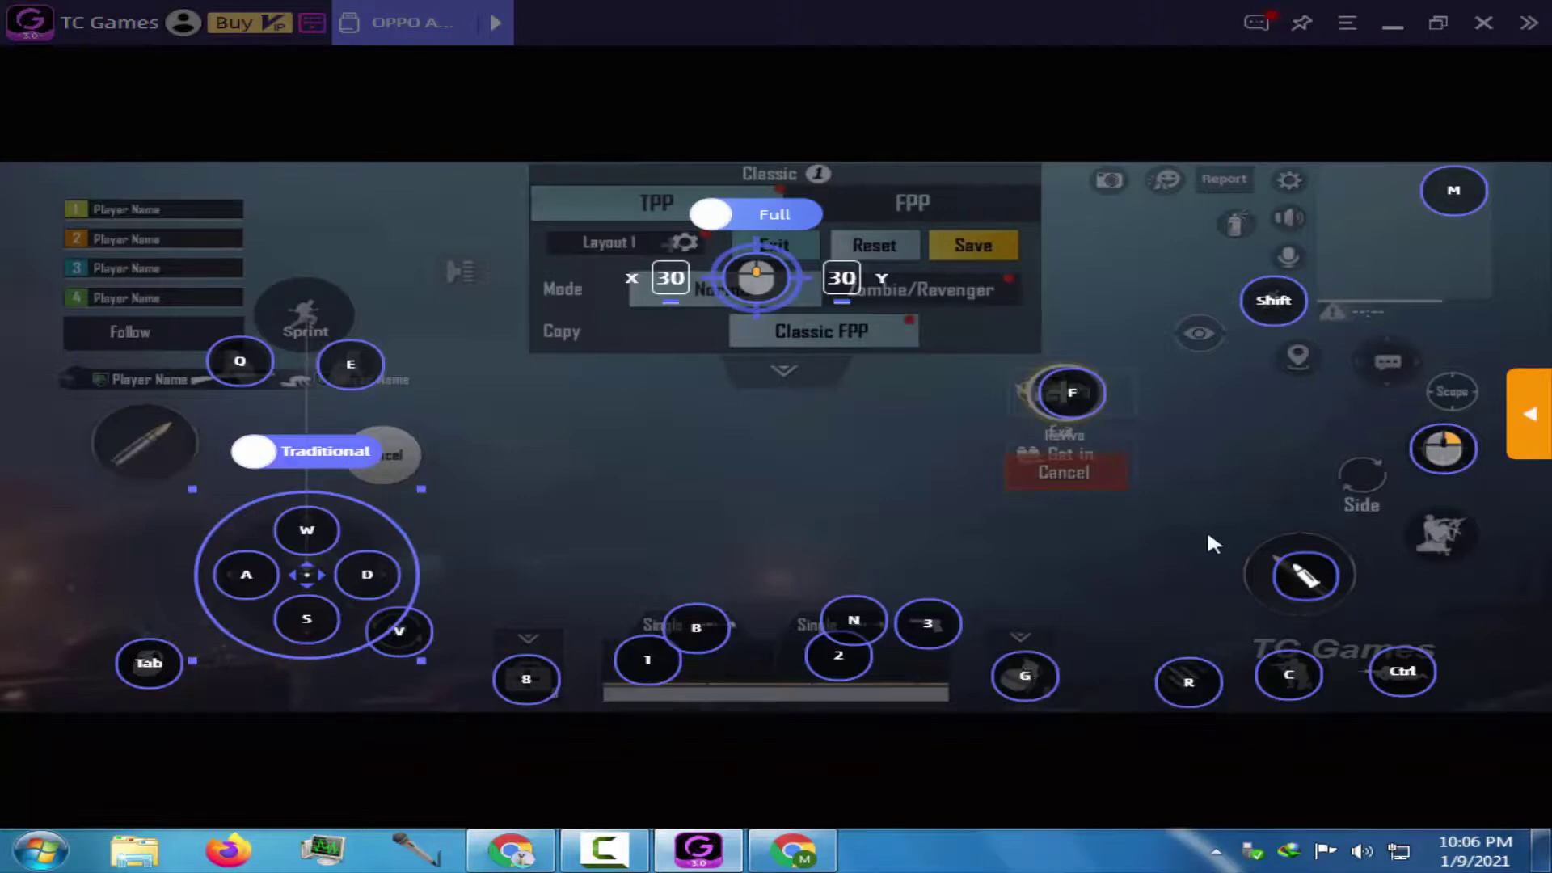
left_click(1439, 532)
key("space")
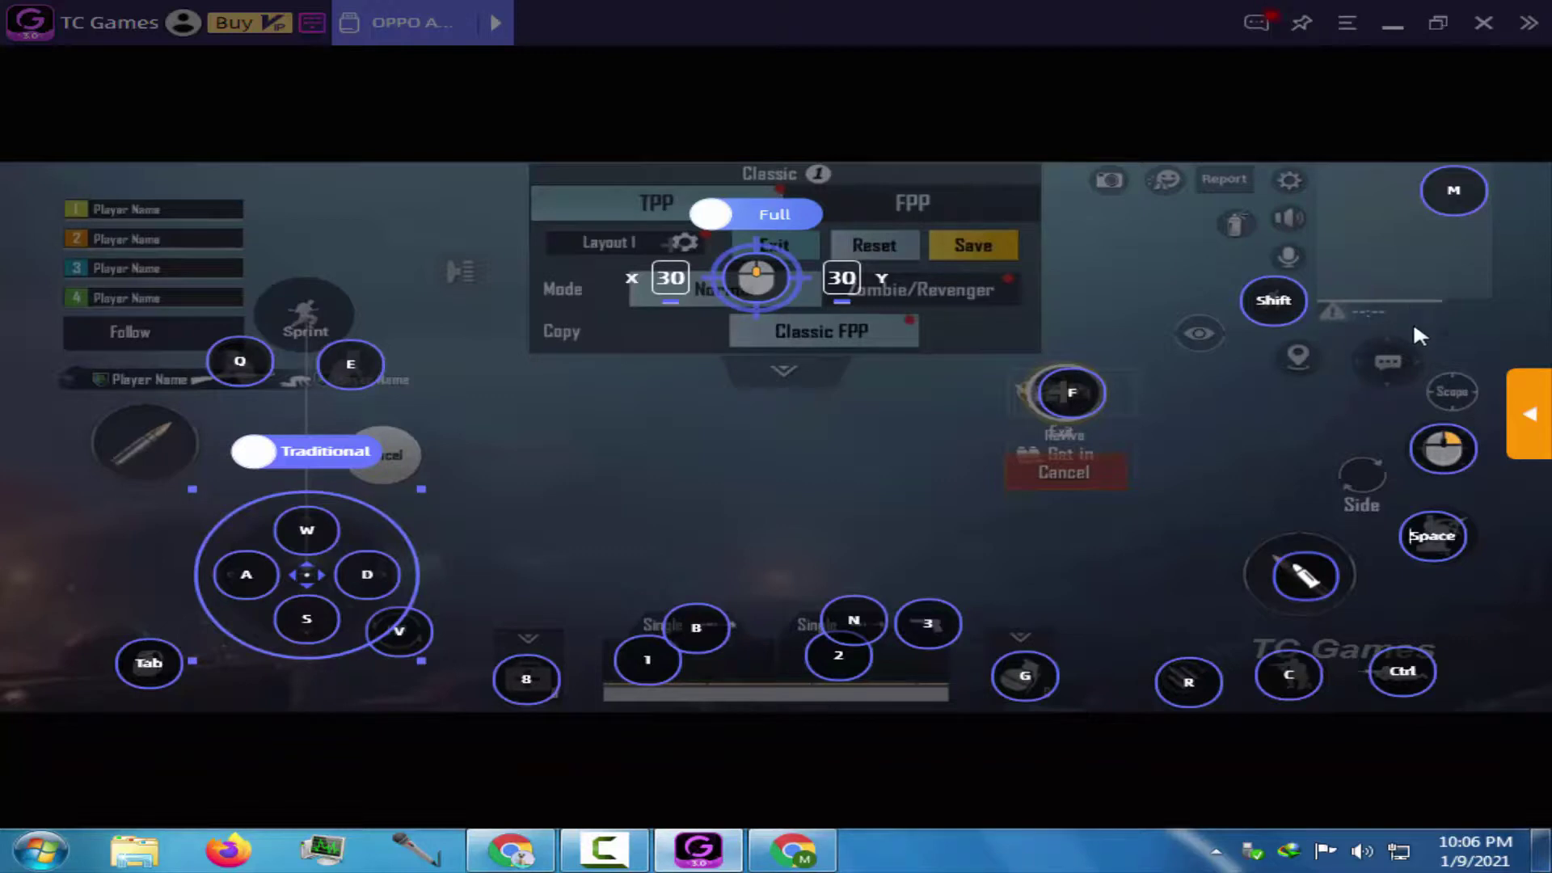
- Assign hotkey T to the chat message button and center its marker on that button
left_click(1389, 364)
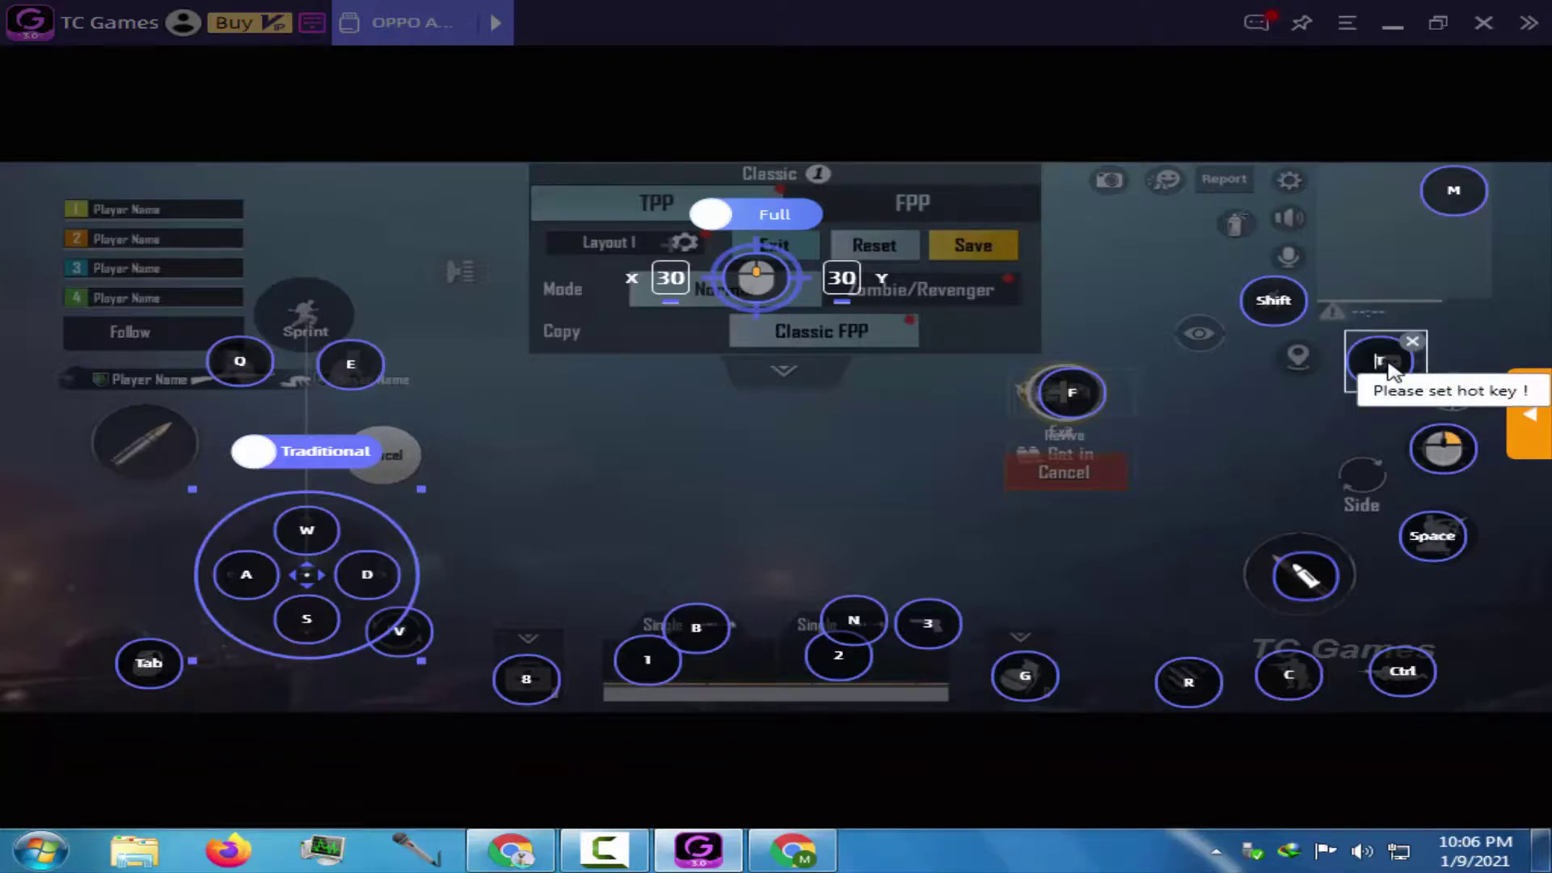
left_click_drag(1389, 367, 1404, 370)
key("t")
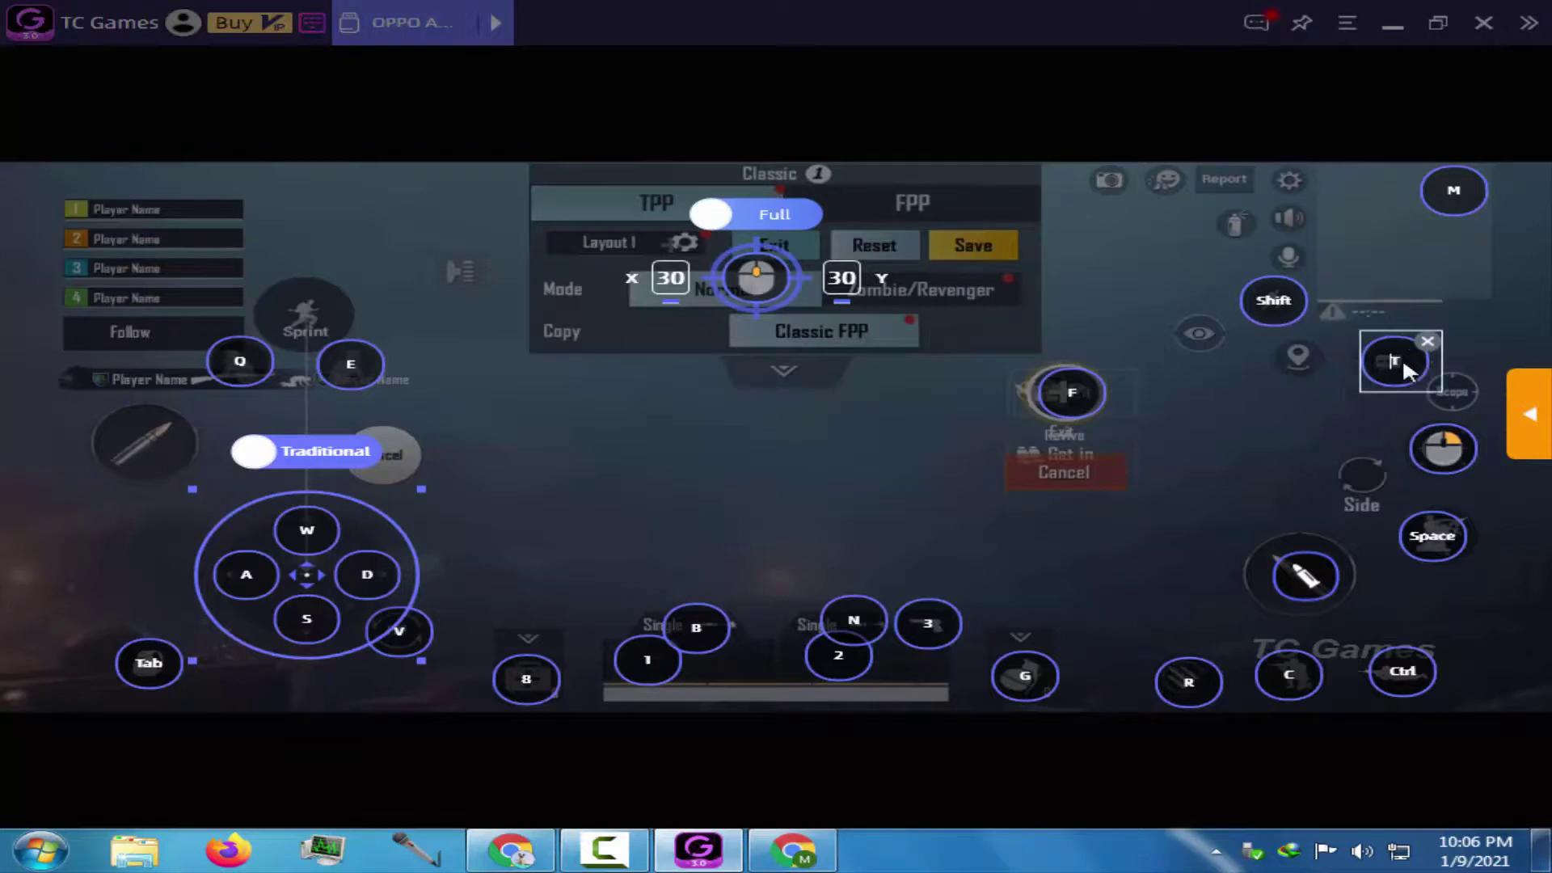
left_click(1263, 388)
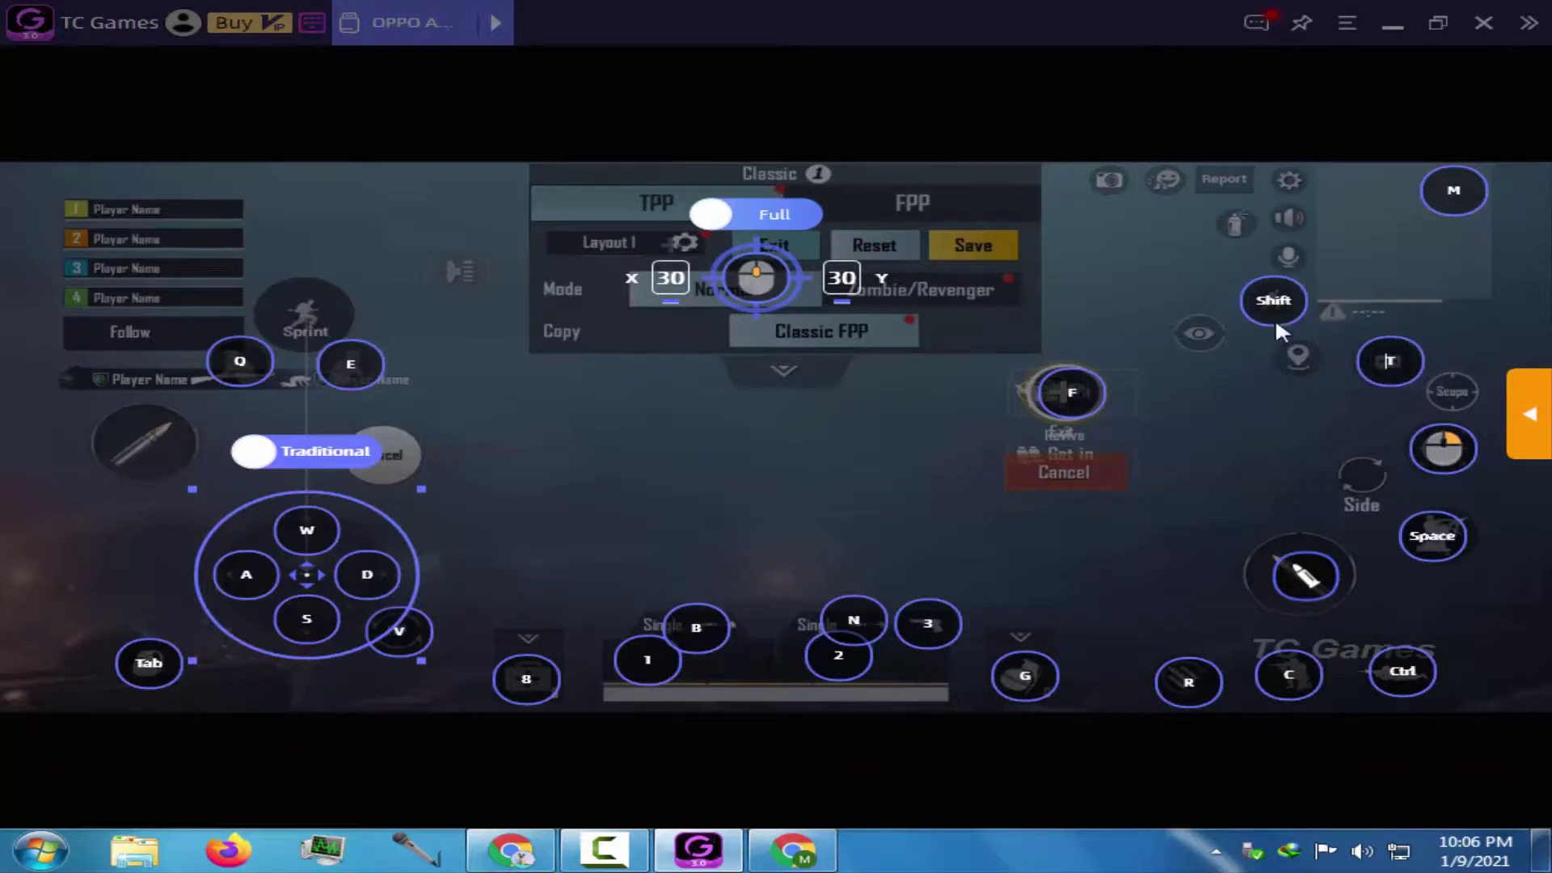
- Switch the Direction control to Rocker mode and assign hotkey Y to the Cancel button beside it
left_click(400, 457)
left_click(404, 457)
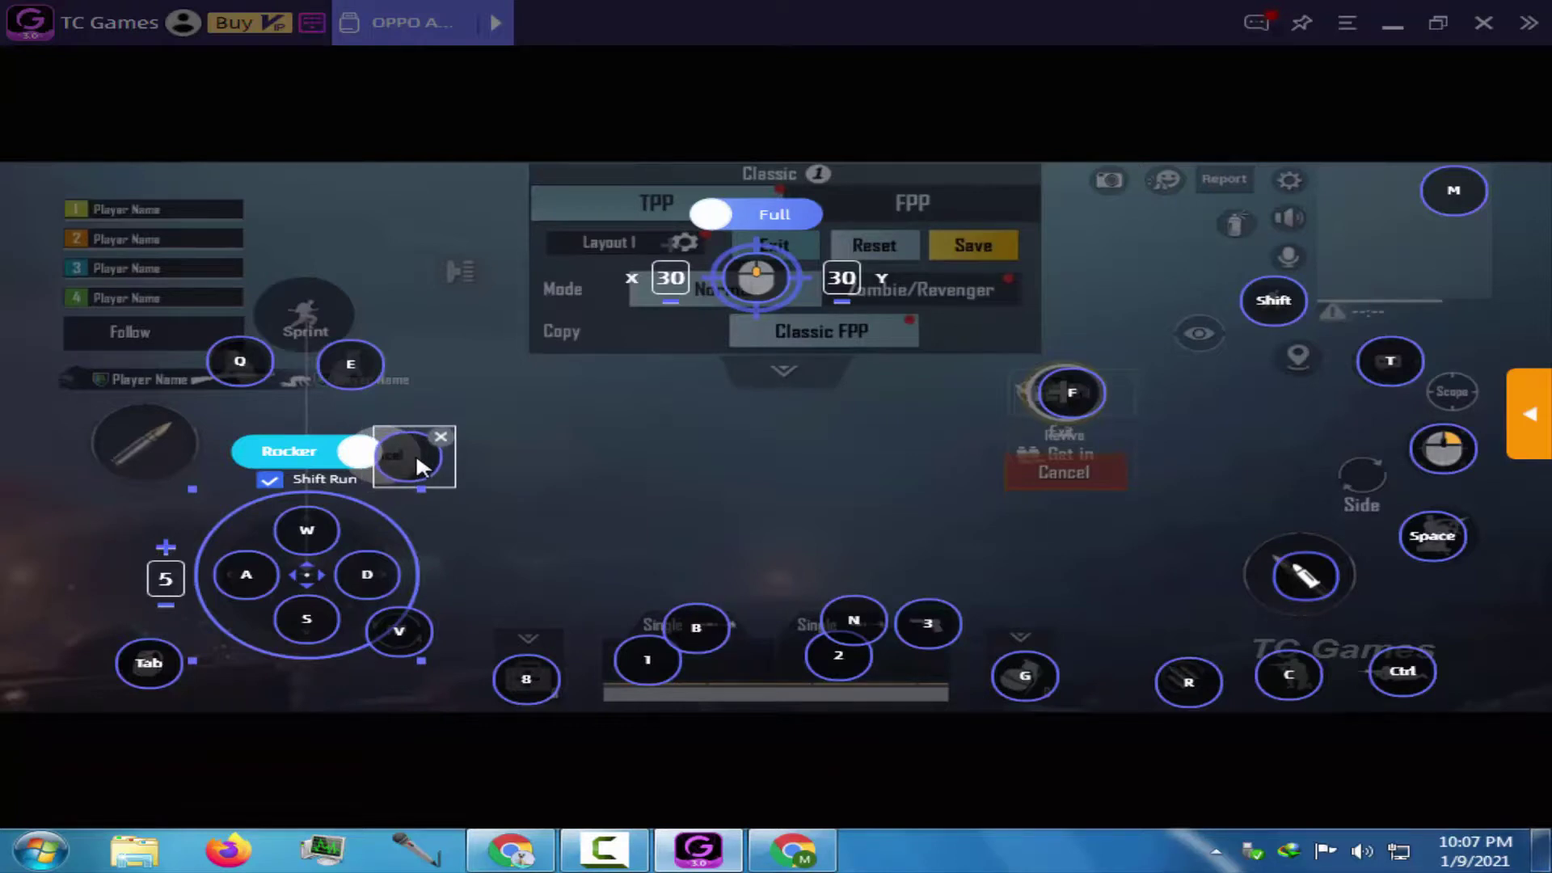
key("y")
- Save the key mapping, save the Classic TPP control layout in the game, and exit the layout editor
left_click(1540, 415)
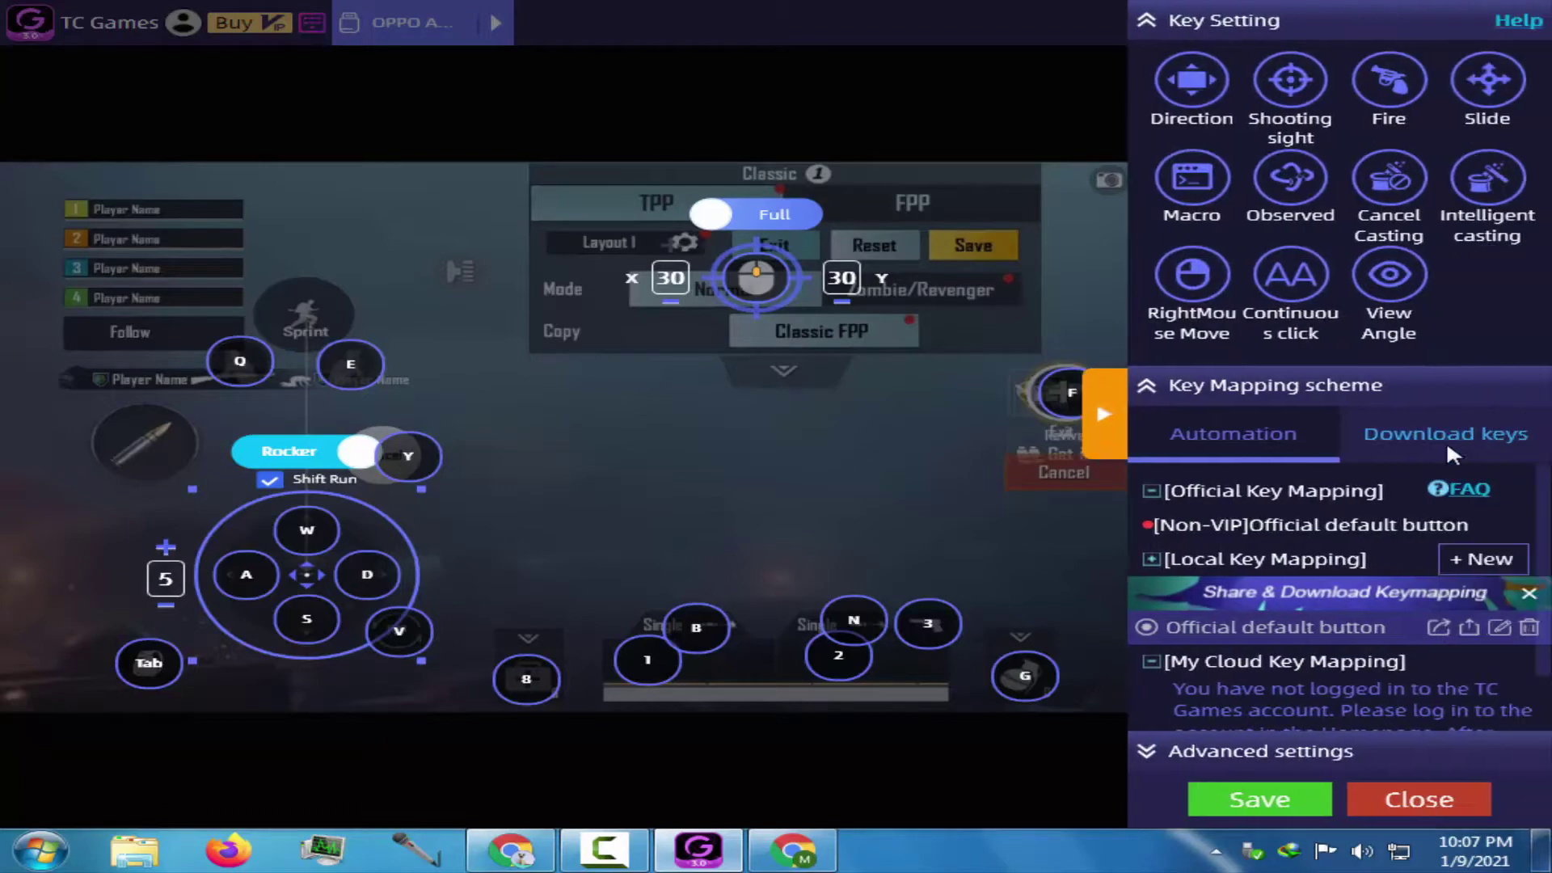
left_click(1237, 808)
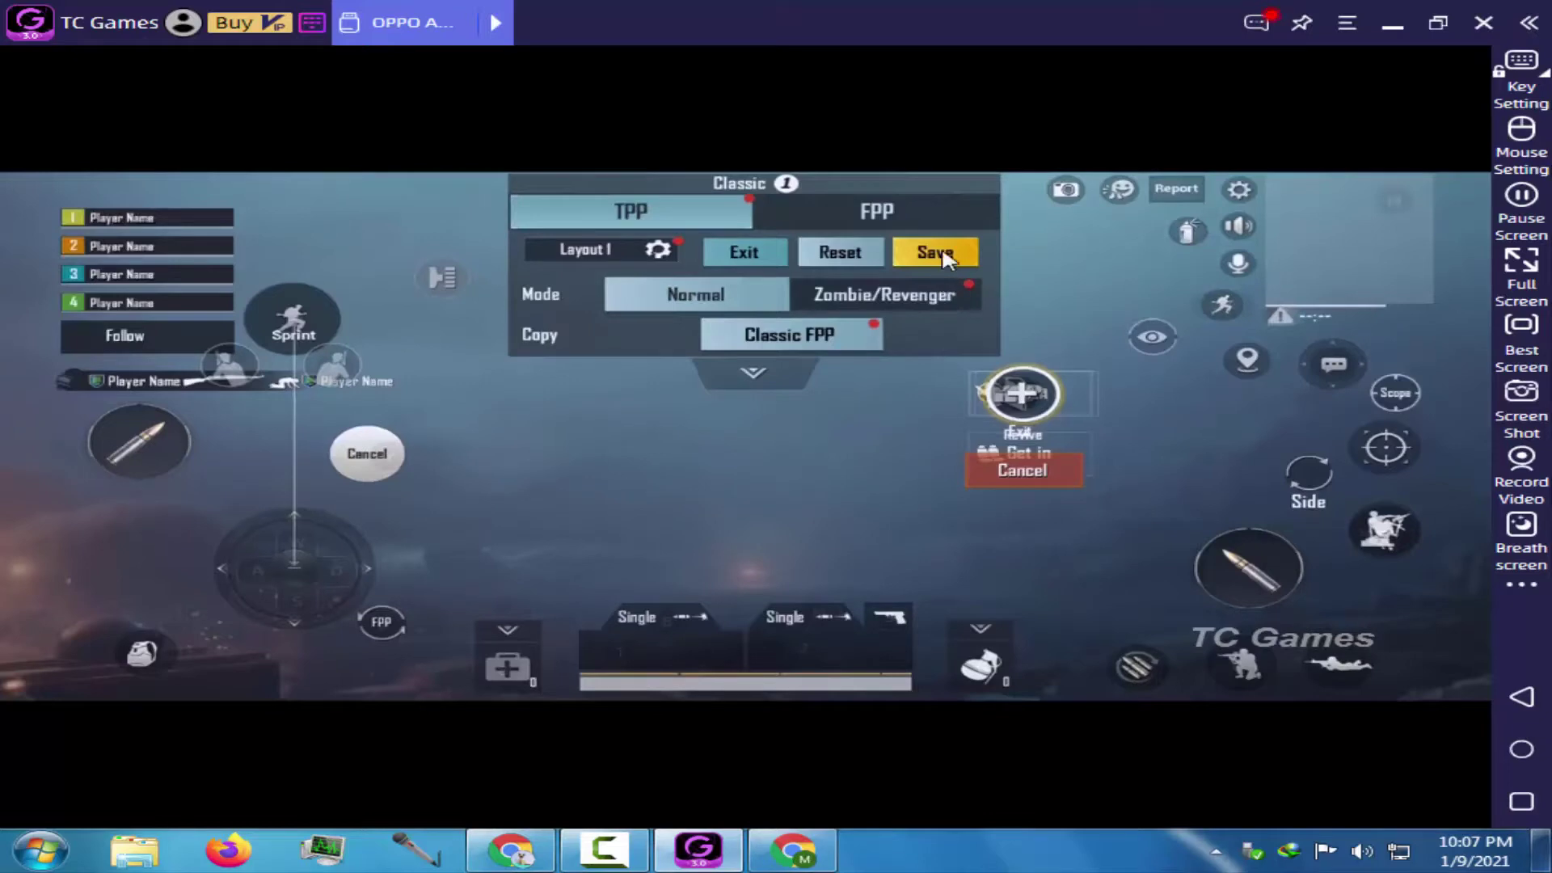
left_click(942, 256)
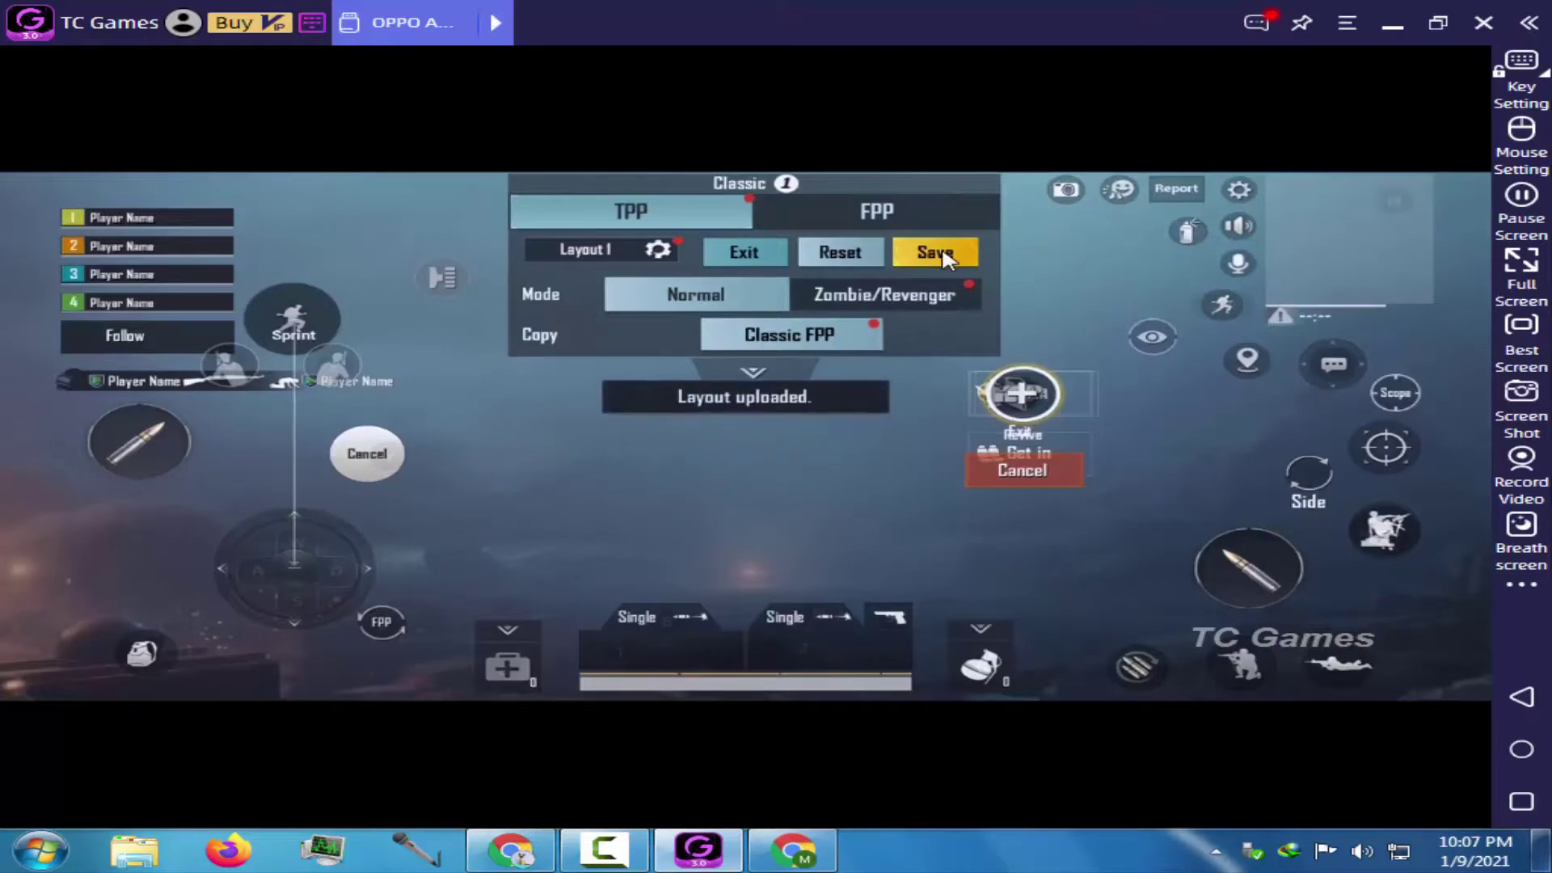
left_click(745, 254)
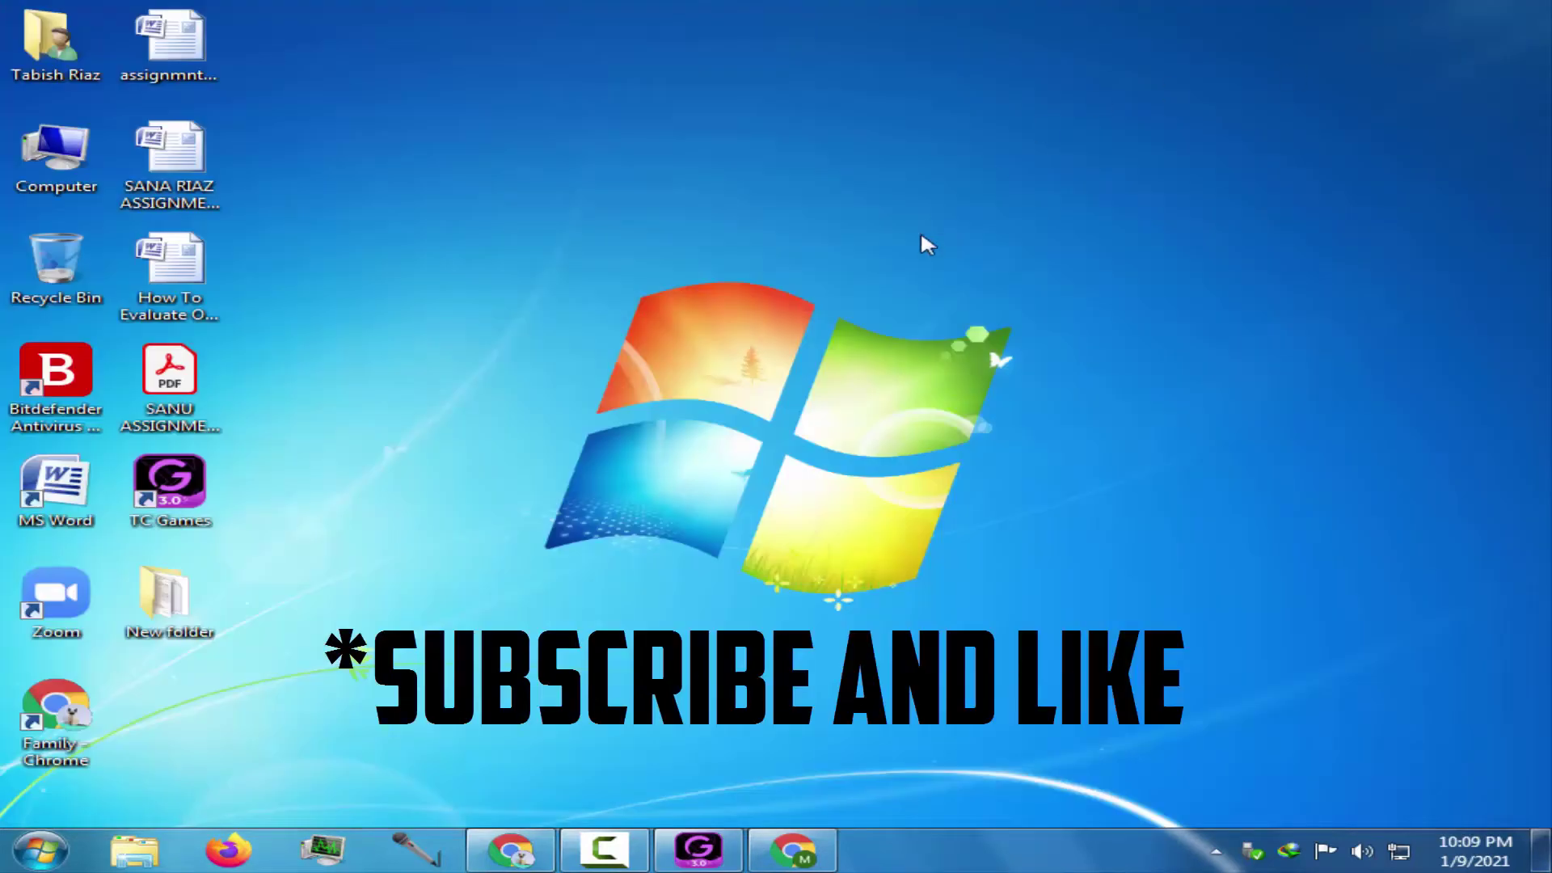